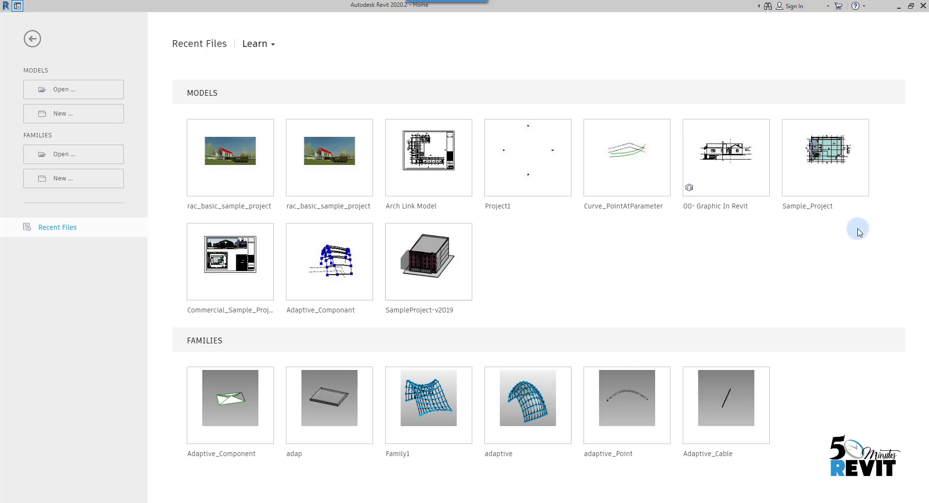
# Create a new project template based on the Architectural Template
pyautogui.click(71, 116)
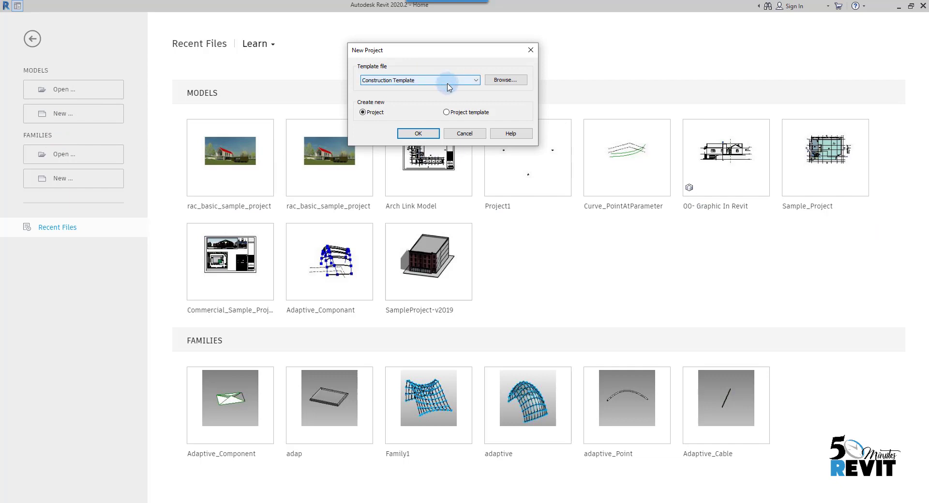
pyautogui.moveTo(422, 54); pyautogui.dragTo(405, 101)
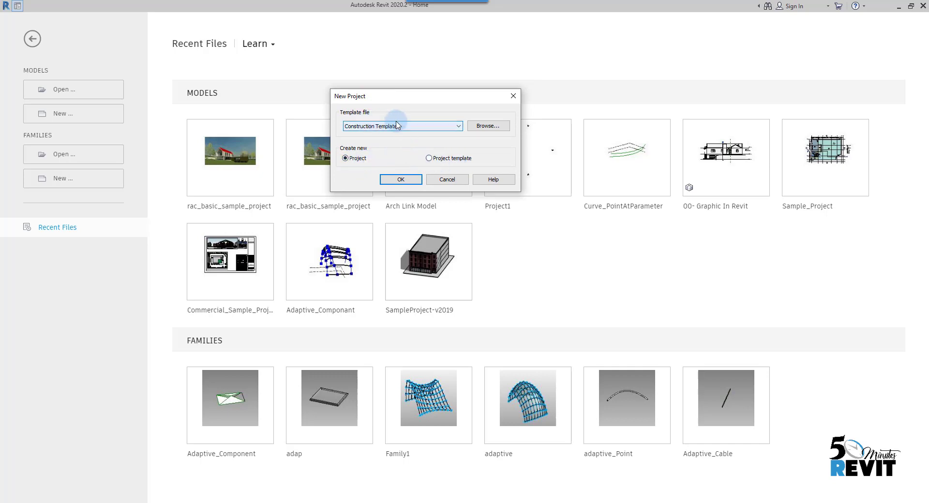
pyautogui.click(380, 126)
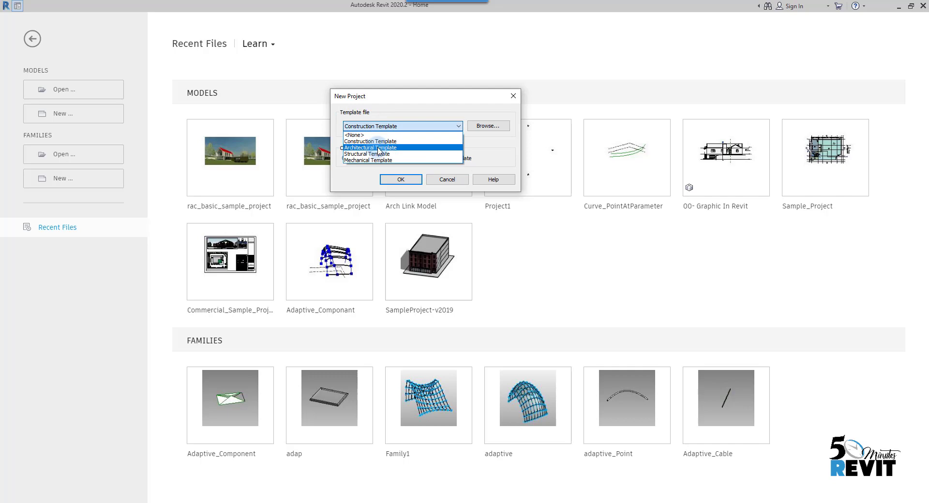
pyautogui.click(387, 147)
pyautogui.click(429, 158)
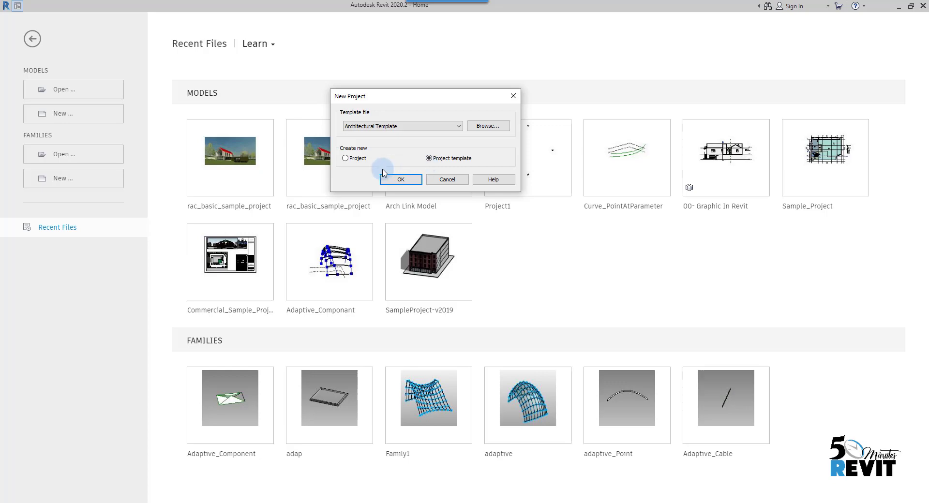
pyautogui.click(393, 180)
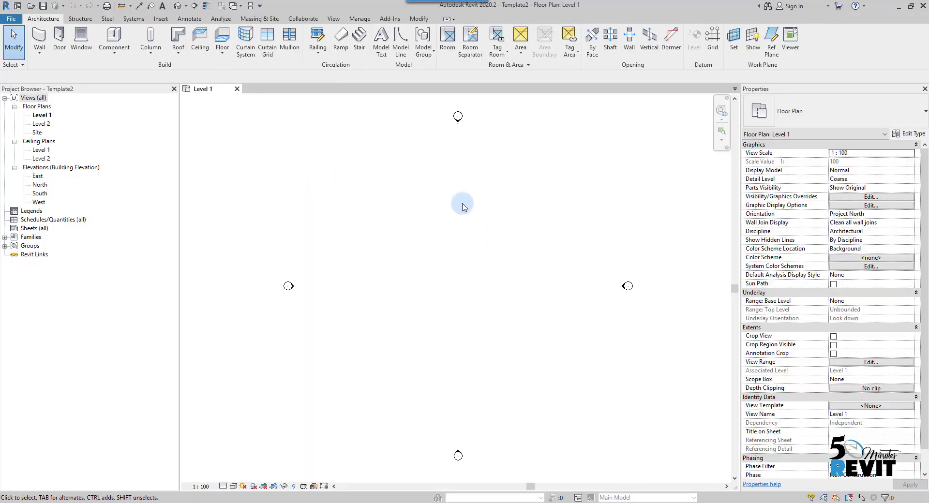
# Review the line weights, colors and patterns of the model categories in Object Styles, leaving them as they are
pyautogui.moveTo(456, 226)
pyautogui.mouseDown(button='middle')
pyautogui.moveTo(448, 211)
pyautogui.moveTo(444, 219)
pyautogui.mouseUp(button='middle')
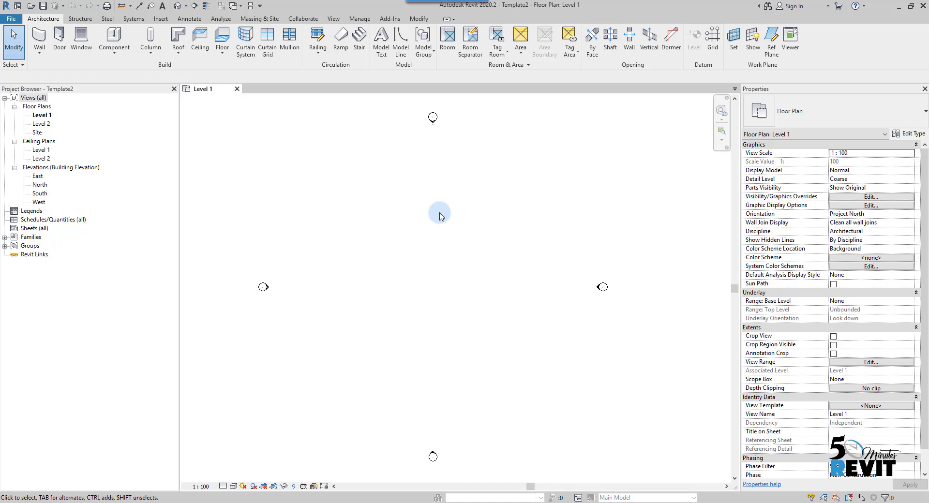
pyautogui.moveTo(460, 221); pyautogui.dragTo(455, 216, button='middle')
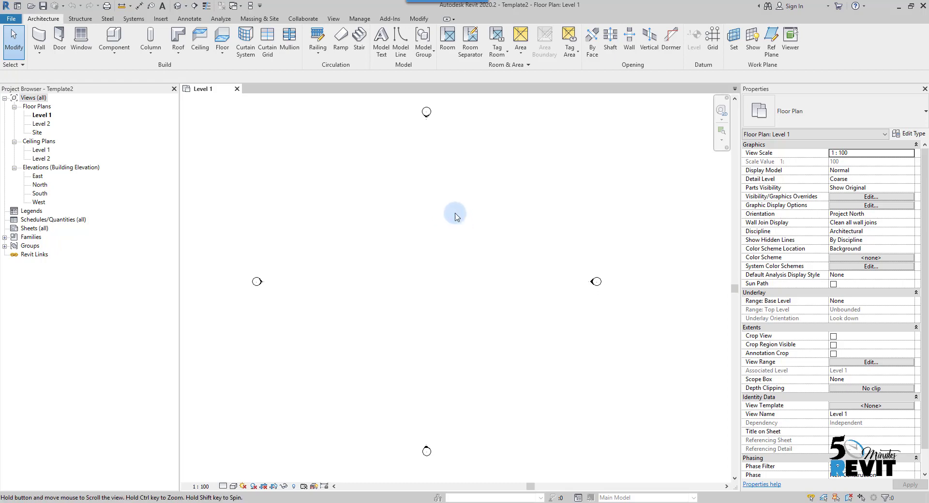
pyautogui.click(361, 19)
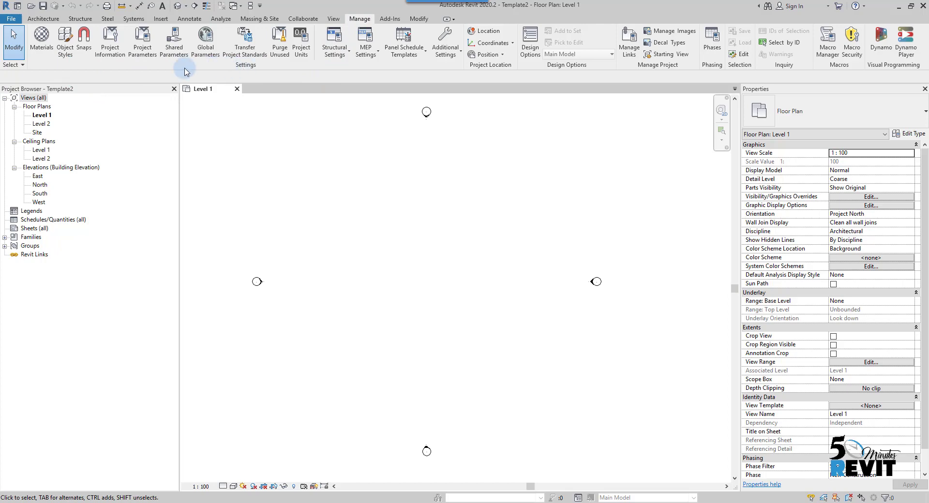
pyautogui.click(65, 44)
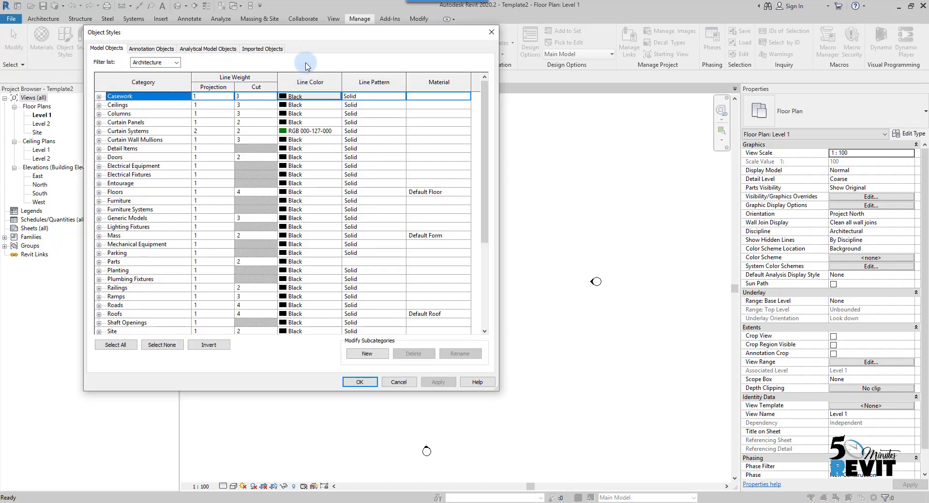
pyautogui.moveTo(322, 31); pyautogui.dragTo(376, 28)
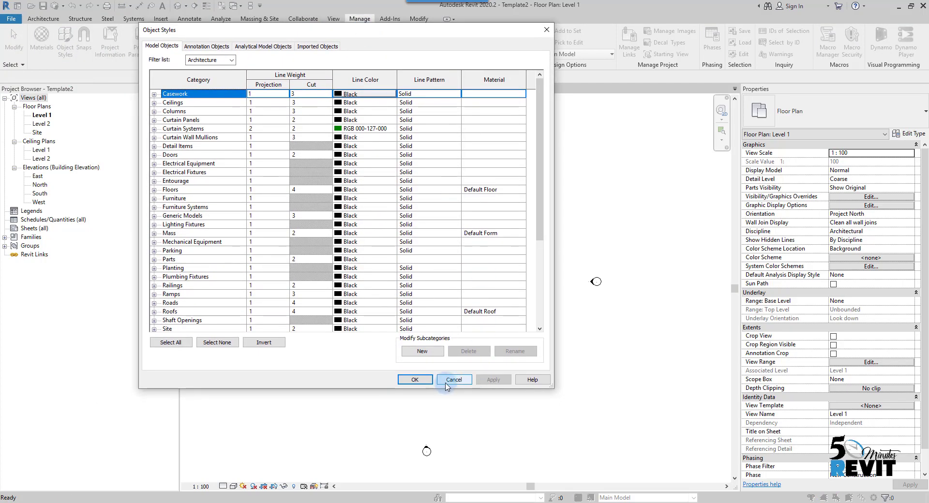
pyautogui.click(415, 379)
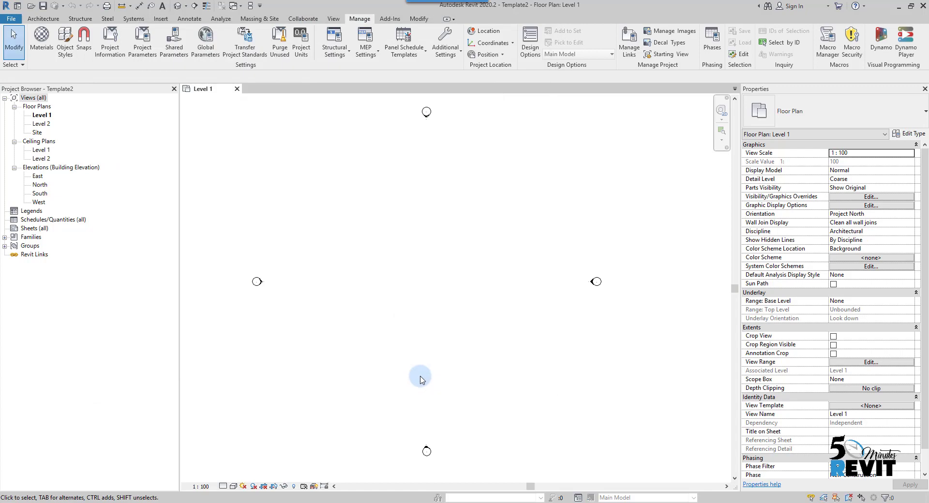
# Draw a horizontal Generic - 300mm wall about 28000 mm long across the upper part of the Level 1 plan
pyautogui.click(43, 18)
pyautogui.click(153, 151)
pyautogui.press('w')
pyautogui.press('a')
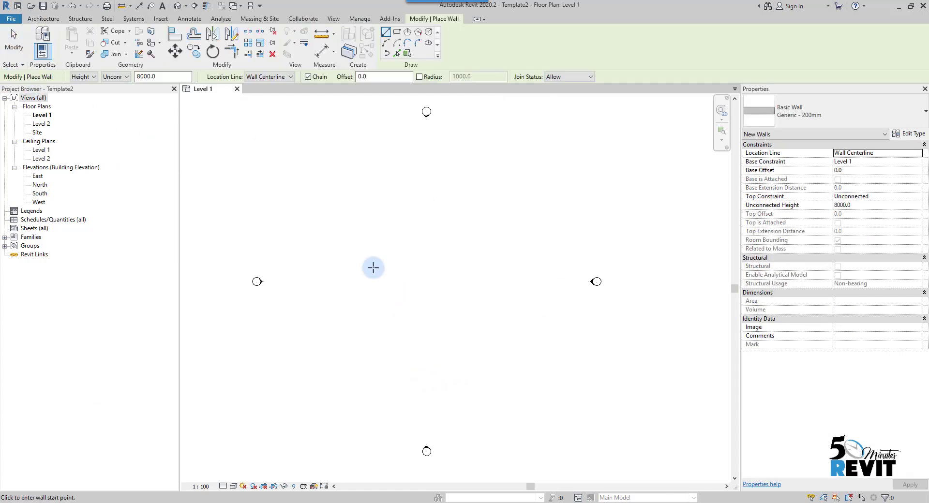
pyautogui.click(812, 113)
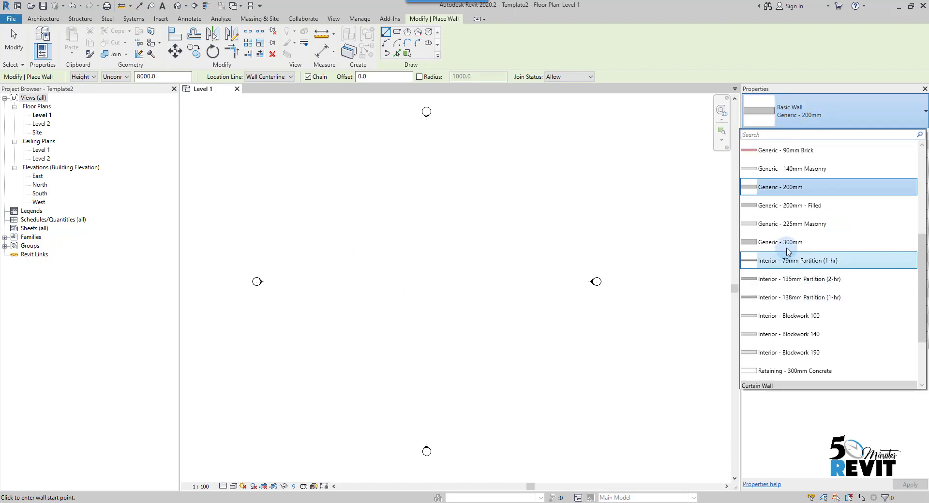
pyautogui.click(804, 242)
pyautogui.click(298, 170)
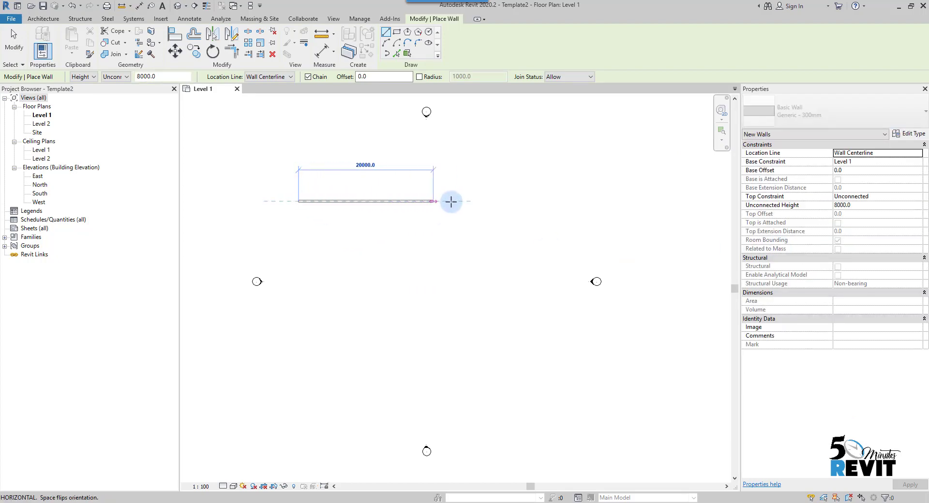
pyautogui.click(486, 201)
pyautogui.click(12, 36)
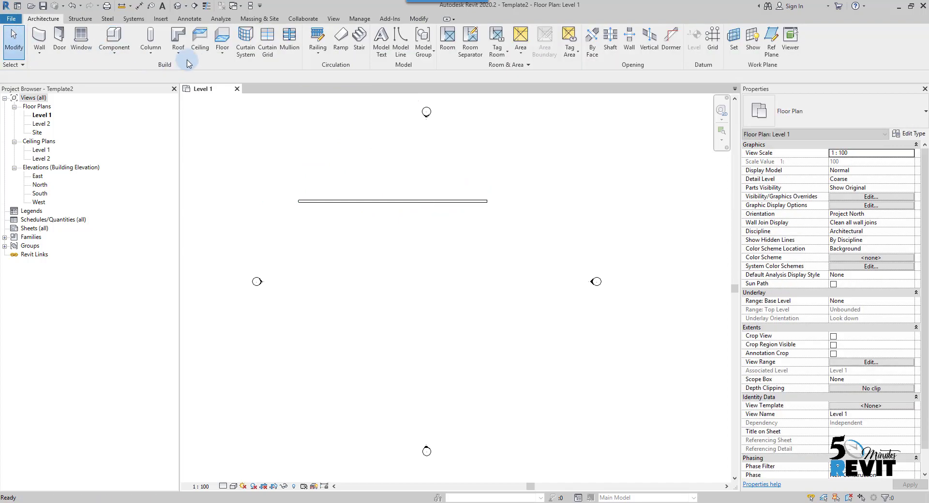
# Draw a Thin Lines detail line about 28000 mm long, parallel to the wall and about 3000 mm below it
pyautogui.click(189, 19)
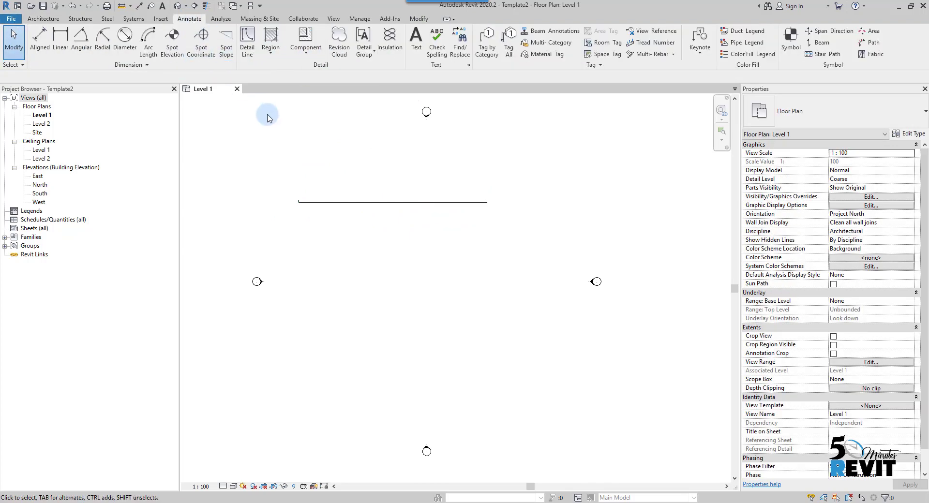
pyautogui.click(247, 41)
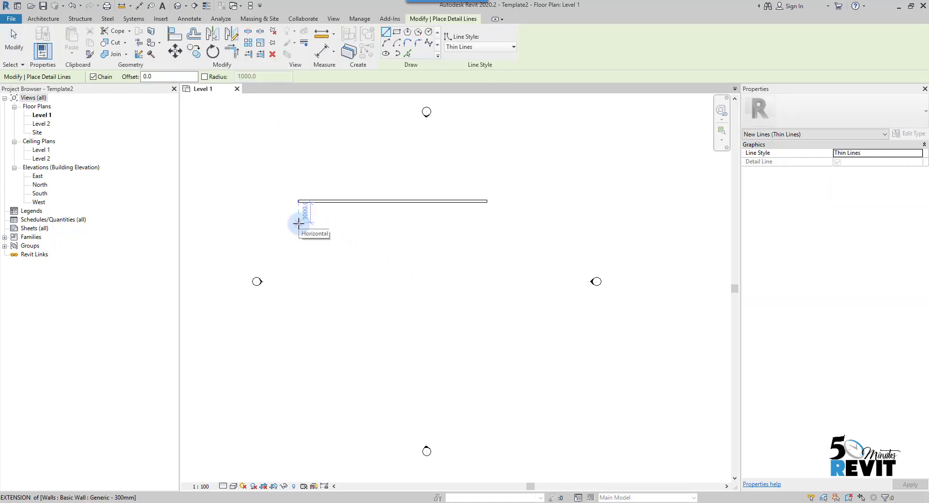
pyautogui.click(299, 222)
pyautogui.click(486, 221)
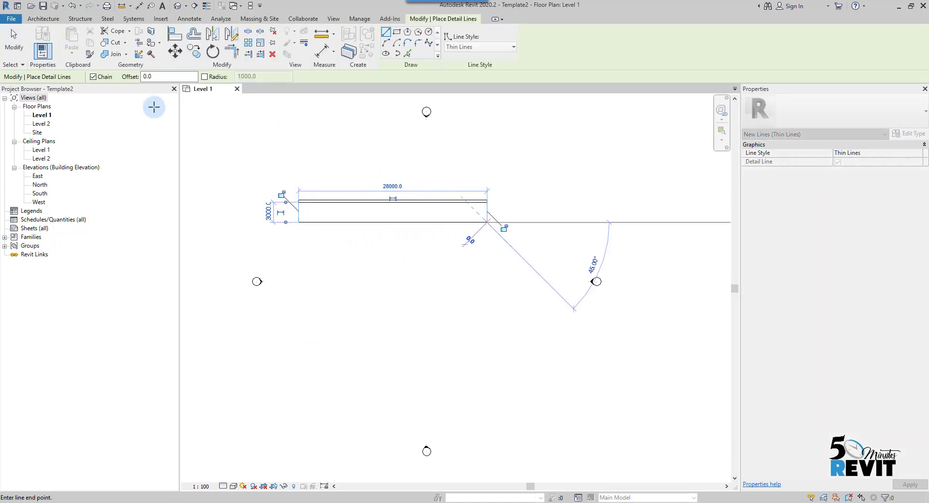
pyautogui.press('Escape')
pyautogui.press('Escape')
# Select the wall and the detail line together and examine how their line thicknesses compare up close
pyautogui.scroll(4, 304, 234)
pyautogui.scroll(-3, 304, 234)
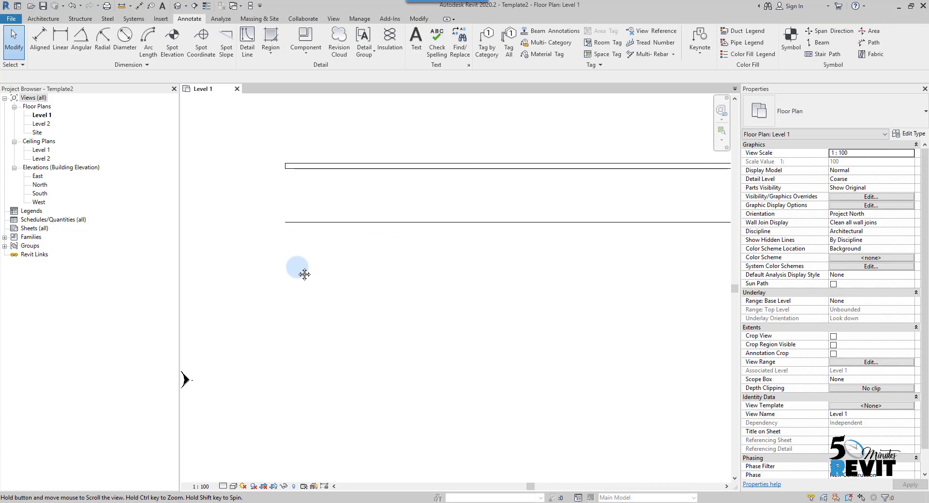
pyautogui.moveTo(250, 153); pyautogui.dragTo(691, 280)
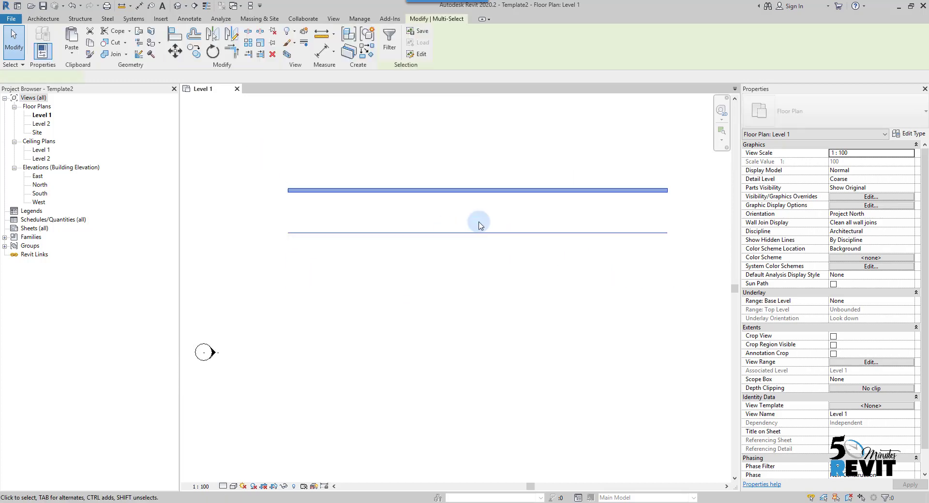
pyautogui.moveTo(433, 193); pyautogui.dragTo(457, 291)
pyautogui.scroll(3, 427, 349)
pyautogui.moveTo(429, 348); pyautogui.dragTo(422, 317, button='middle')
pyautogui.moveTo(324, 345); pyautogui.dragTo(324, 344, button='middle')
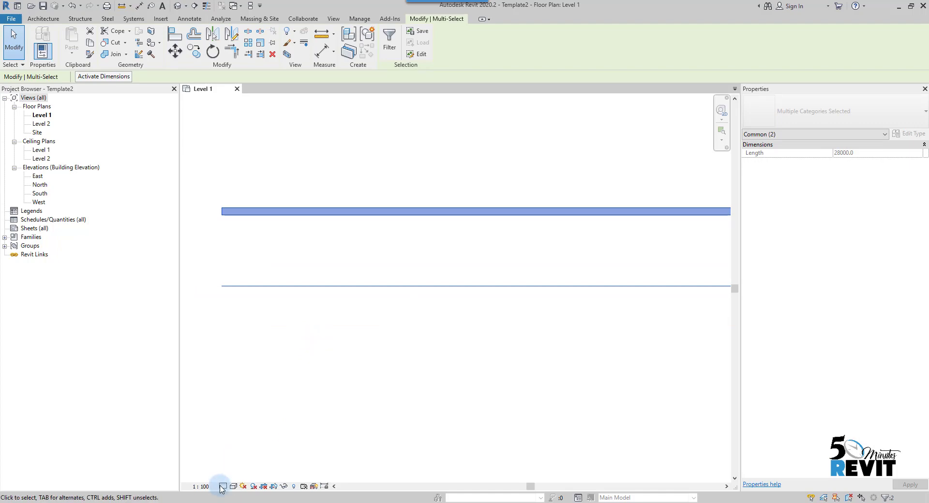
pyautogui.moveTo(359, 261)
pyautogui.mouseDown(button='middle')
pyautogui.moveTo(255, 249)
pyautogui.moveTo(379, 302)
pyautogui.mouseUp(button='middle')
pyautogui.press('Escape')
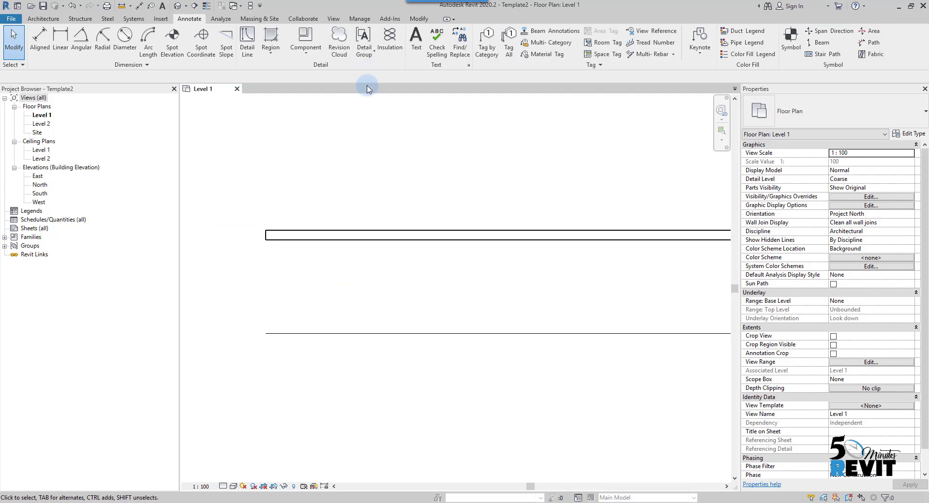
# Open Object Styles and go to the Walls category of the model objects
pyautogui.click(360, 19)
pyautogui.click(64, 44)
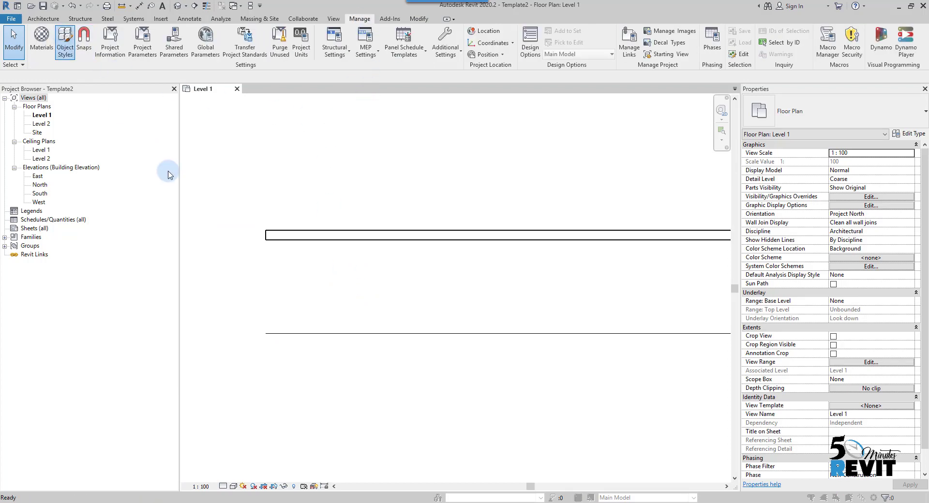
pyautogui.click(190, 251)
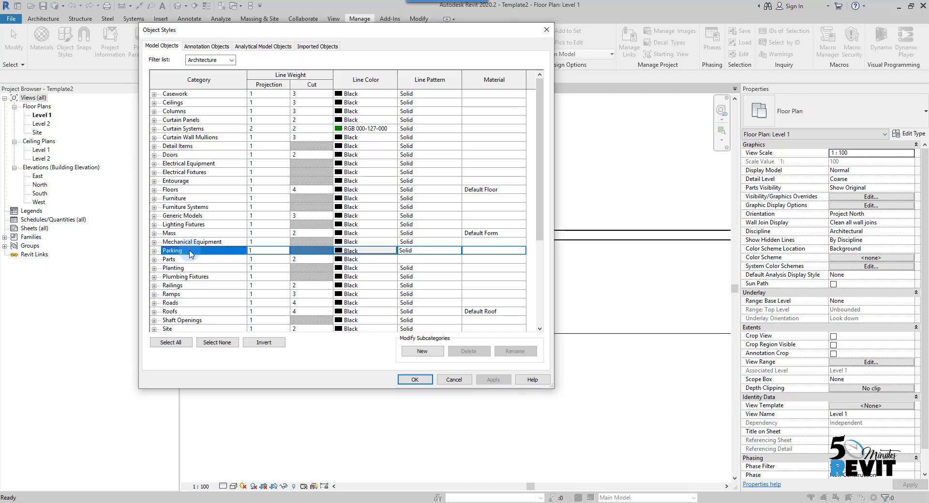
pyautogui.press('w')
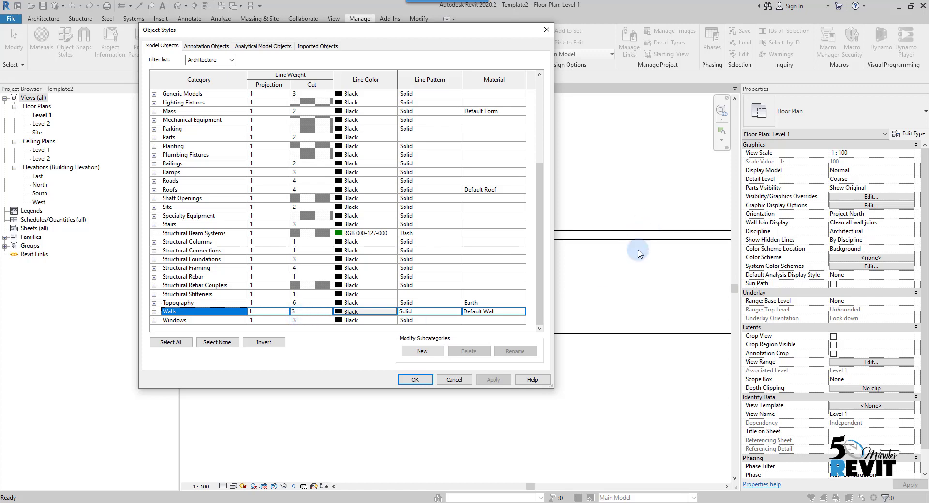
# Set the cut line weight of the Walls category to 10 and apply it
pyautogui.click(326, 312)
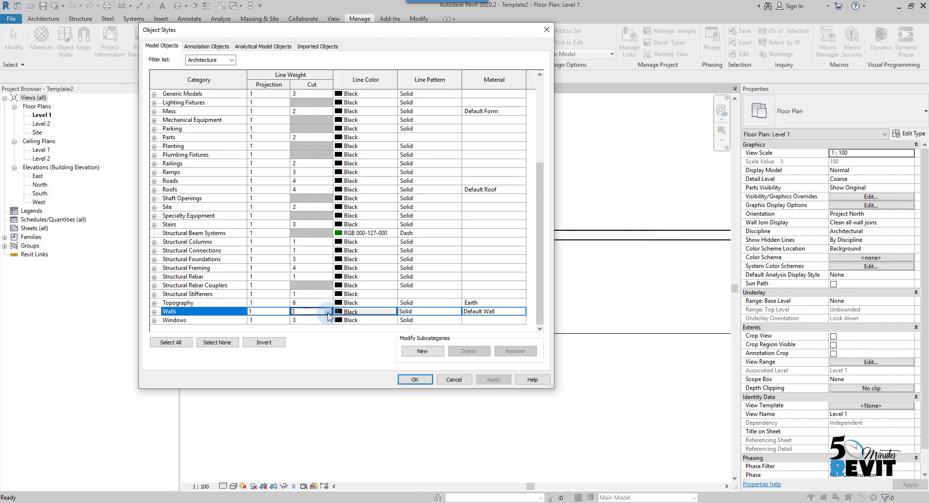
pyautogui.click(328, 312)
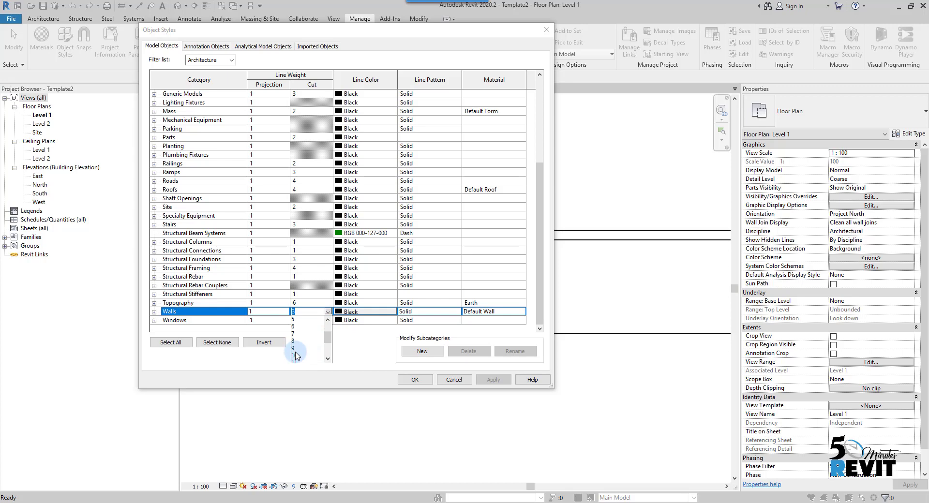
pyautogui.click(294, 356)
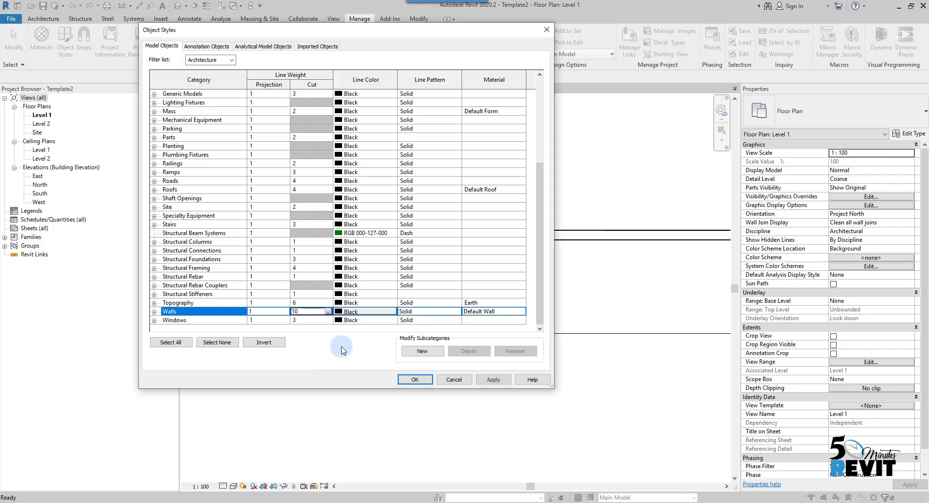
pyautogui.click(493, 379)
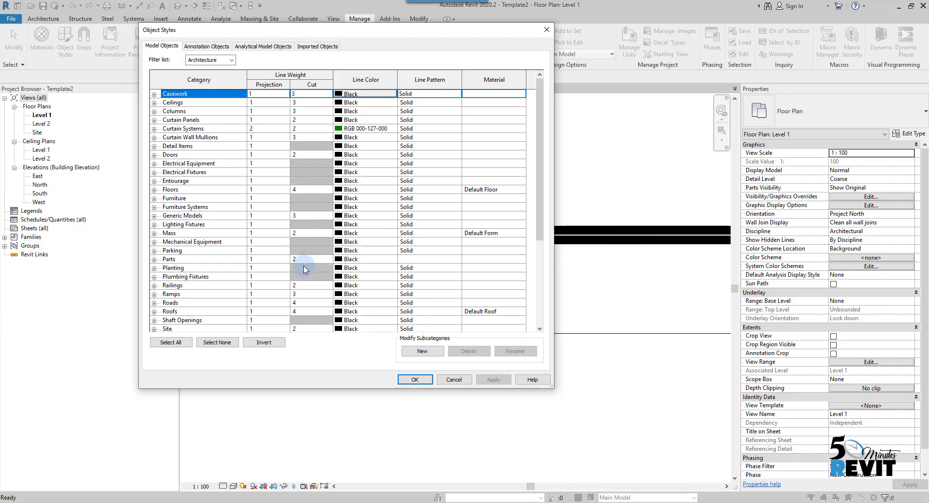
# Set the cut line weight of the Walls category to 7, apply it and close Object Styles
pyautogui.scroll(-5, 302, 245)
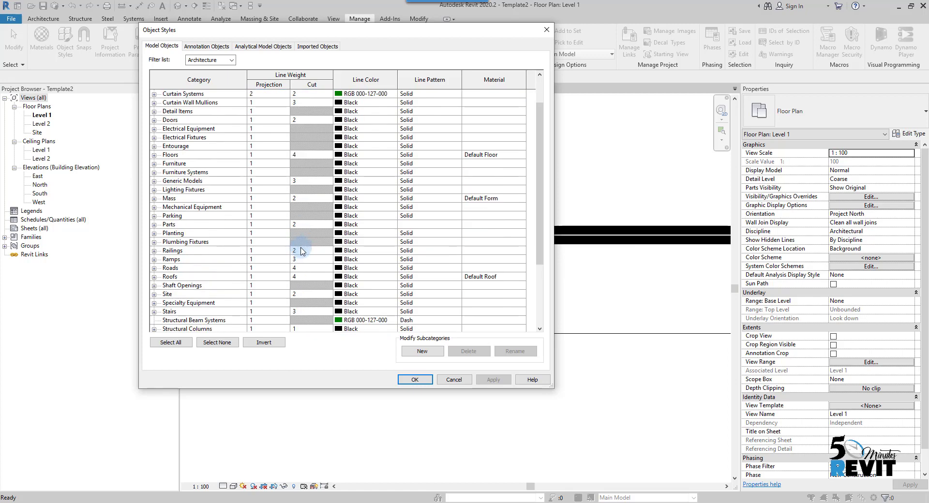
pyautogui.click(315, 312)
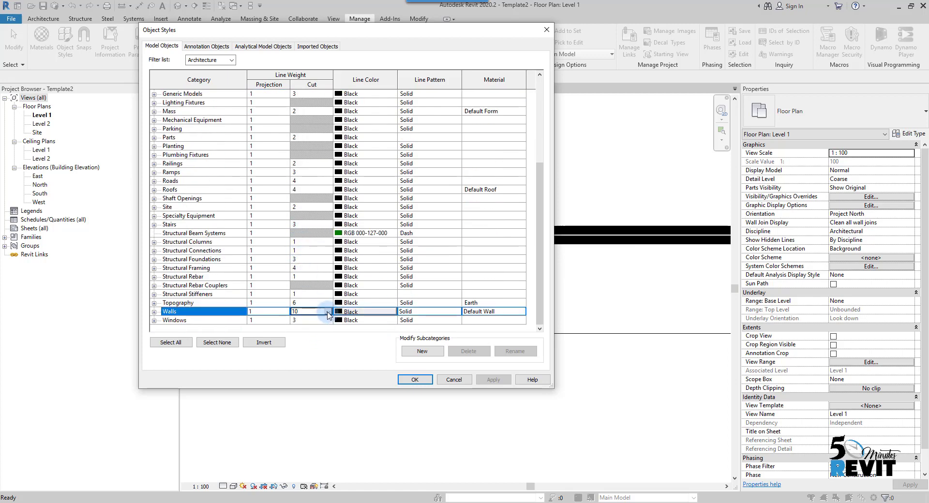
pyautogui.click(328, 313)
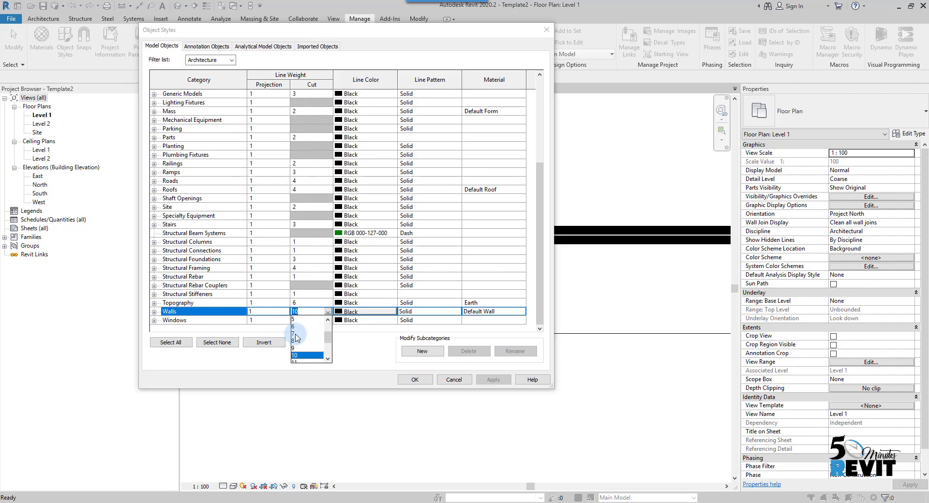
pyautogui.click(297, 338)
pyautogui.click(493, 380)
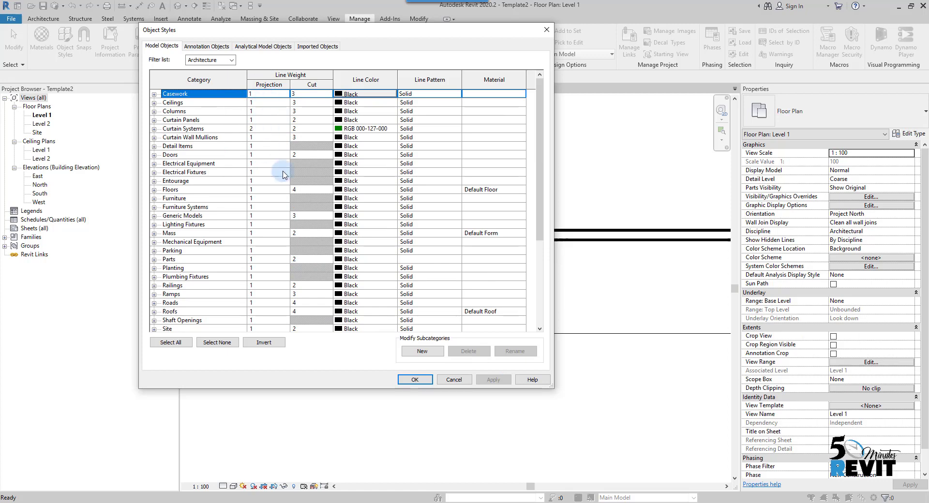
pyautogui.click(410, 380)
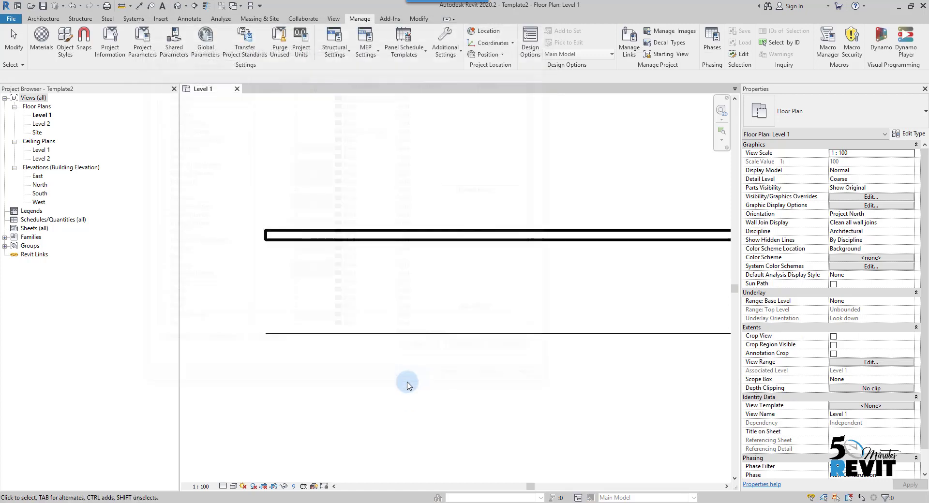
# Place an M_Desk 1525 x 762mm component below the wall near its left end, about 1000 mm from it
pyautogui.click(43, 18)
pyautogui.click(114, 38)
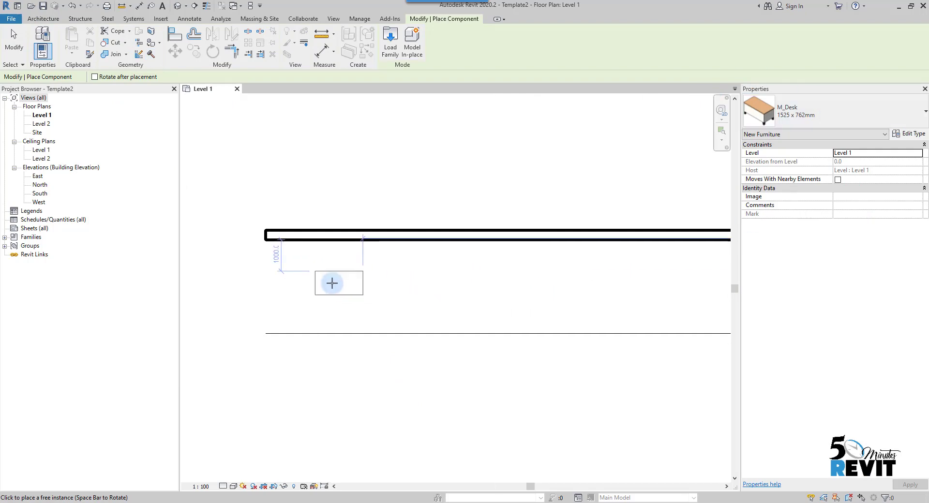
pyautogui.click(295, 283)
pyautogui.press('Escape')
pyautogui.press('Escape')
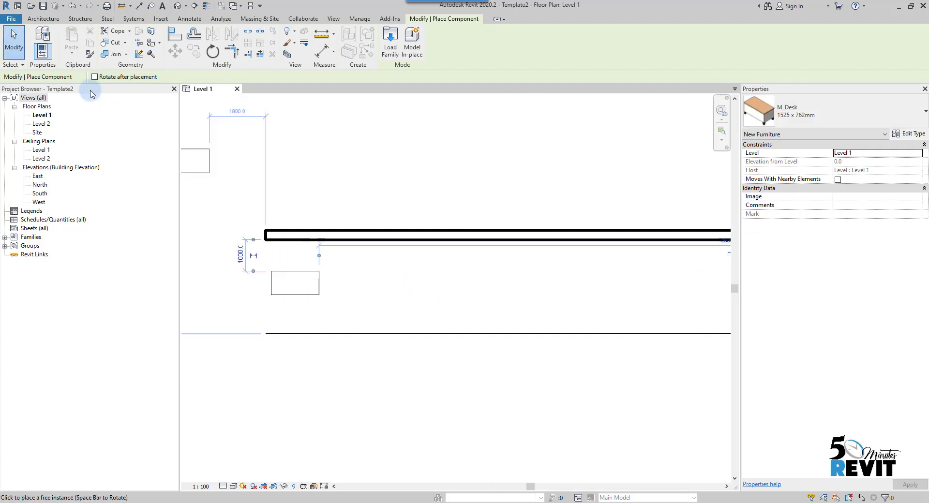
# With the desk selected, open Object Styles and go to the Furniture category of the model objects
pyautogui.scroll(3, 310, 315)
pyautogui.click(310, 270)
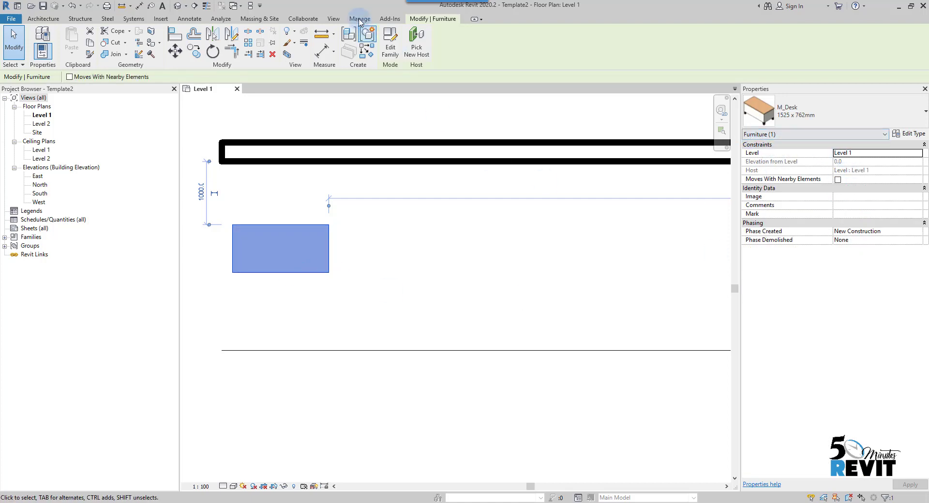
pyautogui.click(360, 19)
pyautogui.click(65, 41)
pyautogui.click(184, 190)
pyautogui.click(186, 199)
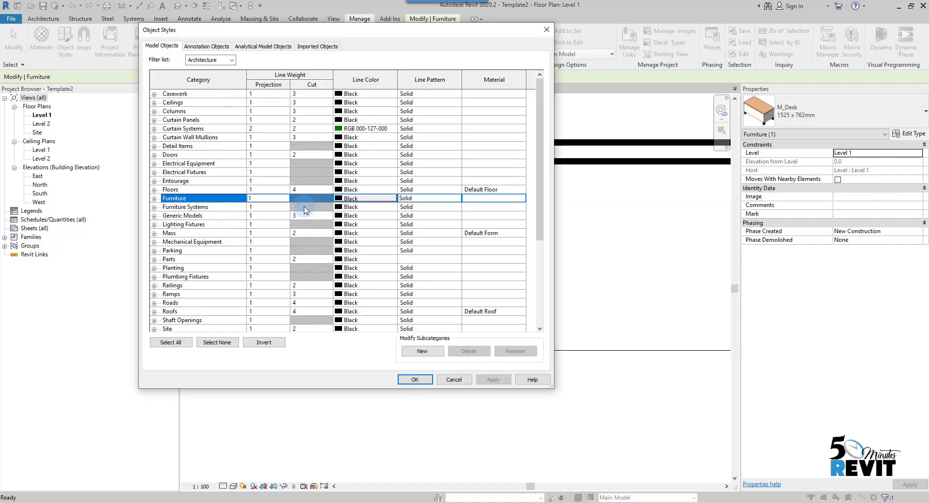
pyautogui.click(265, 208)
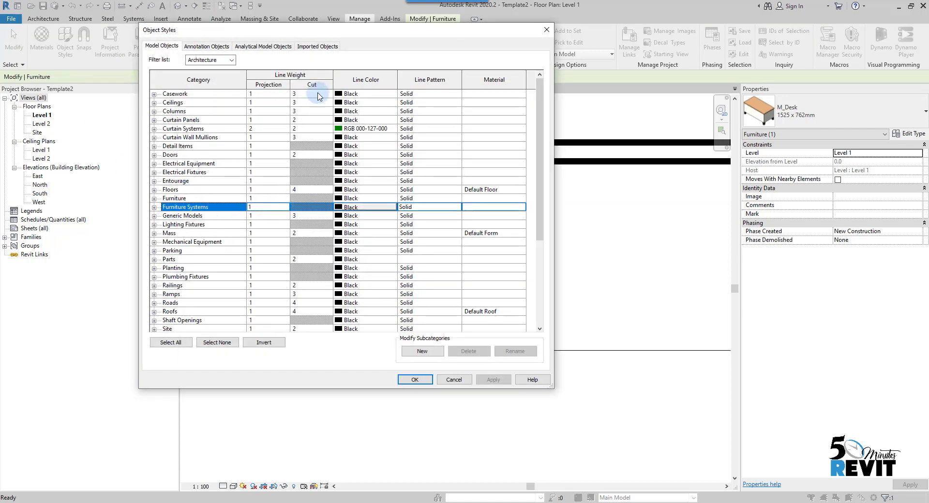
pyautogui.click(256, 200)
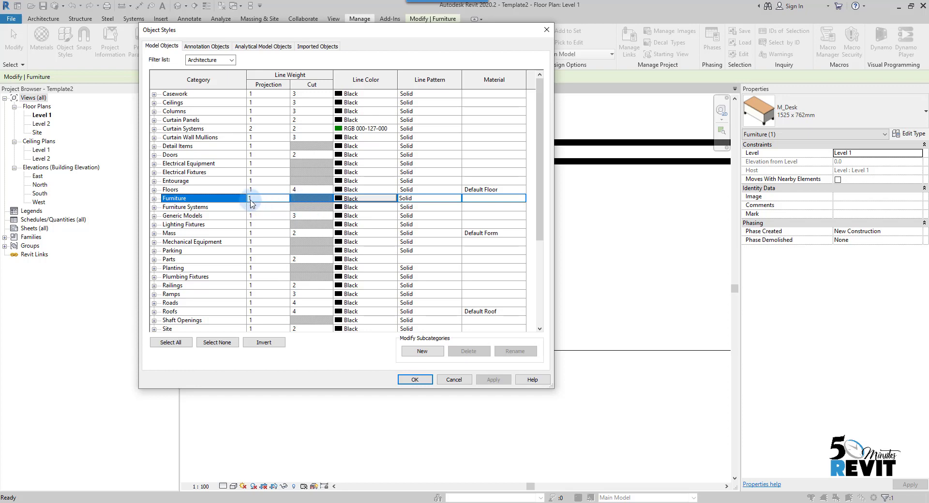
# Set the projection line weight of the Furniture category to 3 and apply it, keeping the desk uncovered by the dialog
pyautogui.click(285, 199)
pyautogui.click(249, 221)
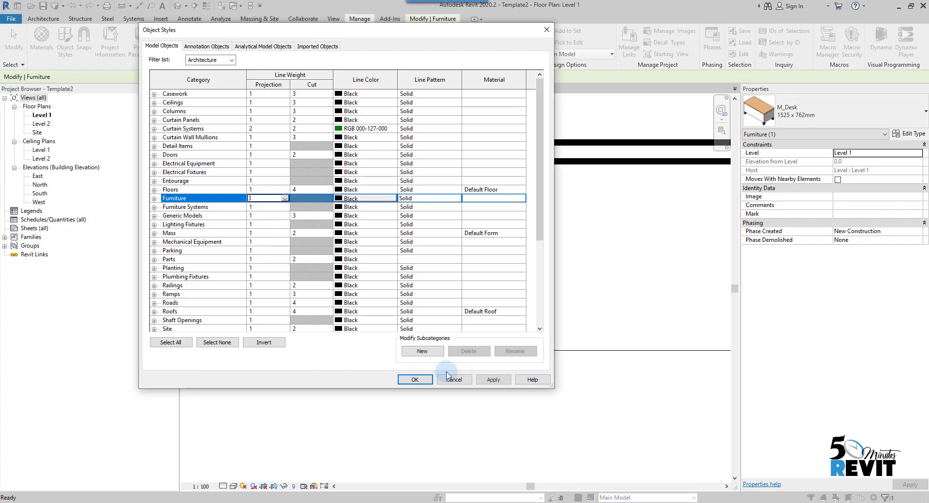
pyautogui.moveTo(427, 35); pyautogui.dragTo(658, 38)
pyautogui.click(723, 383)
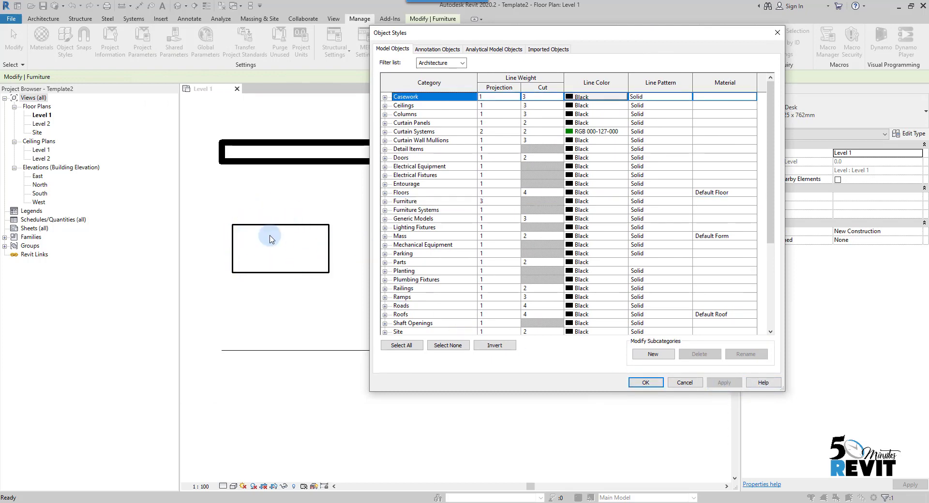
# Set the projection line weight of the Furniture category back to 1 and apply it
pyautogui.click(494, 202)
pyautogui.click(516, 202)
pyautogui.click(482, 212)
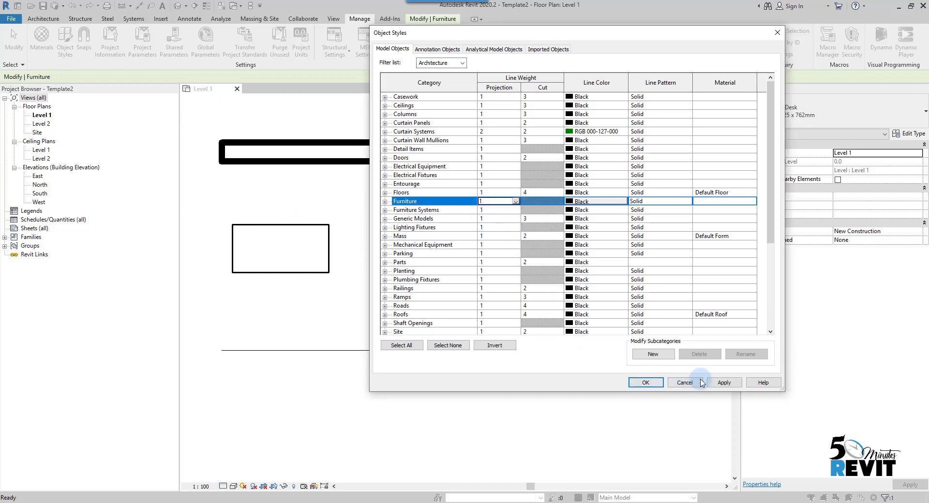
pyautogui.click(725, 382)
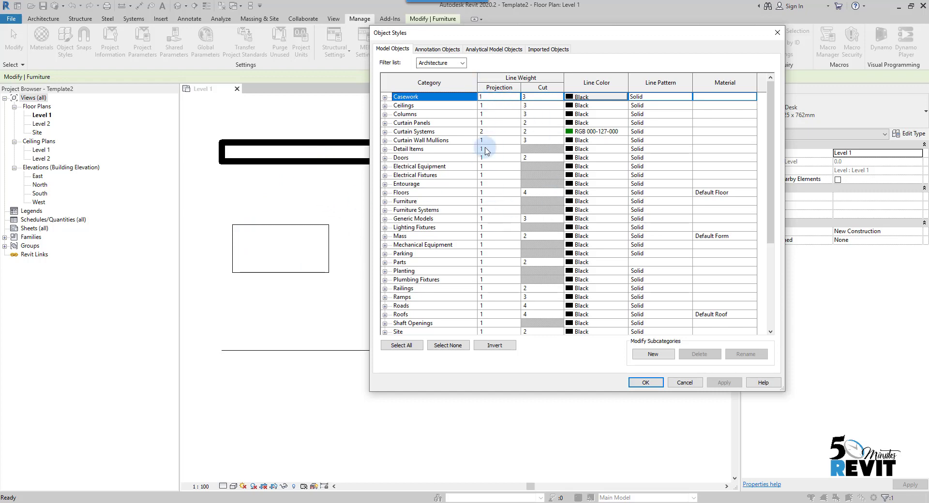
# Set the line color of the Walls category to Red and apply it
pyautogui.moveTo(613, 33); pyautogui.dragTo(596, 33)
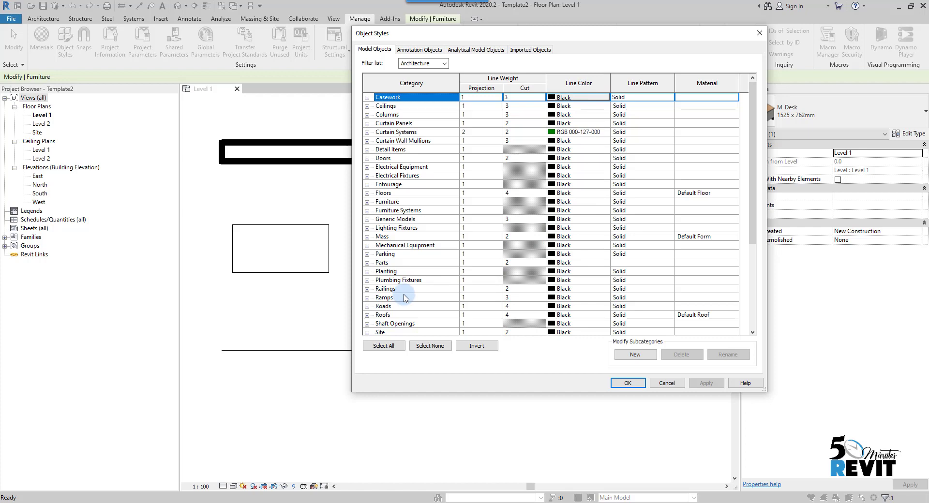
pyautogui.click(414, 237)
pyautogui.press('w')
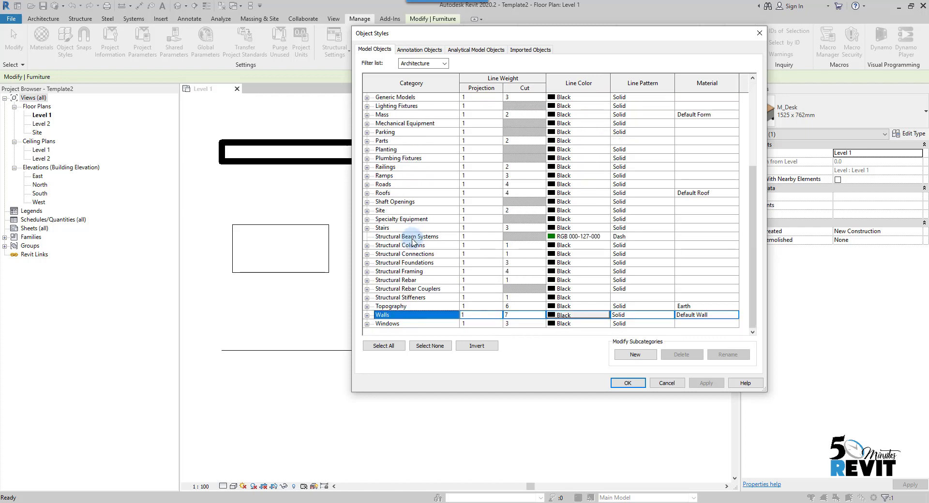
pyautogui.click(565, 318)
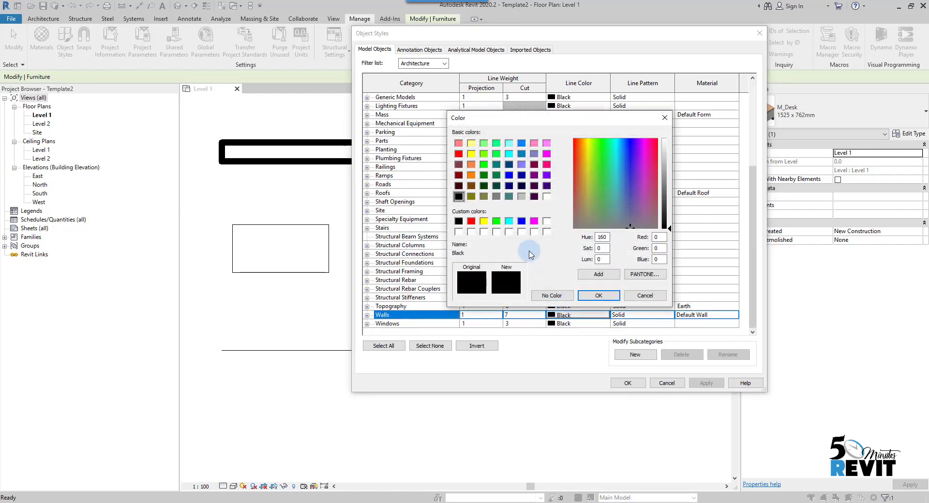
pyautogui.click(471, 222)
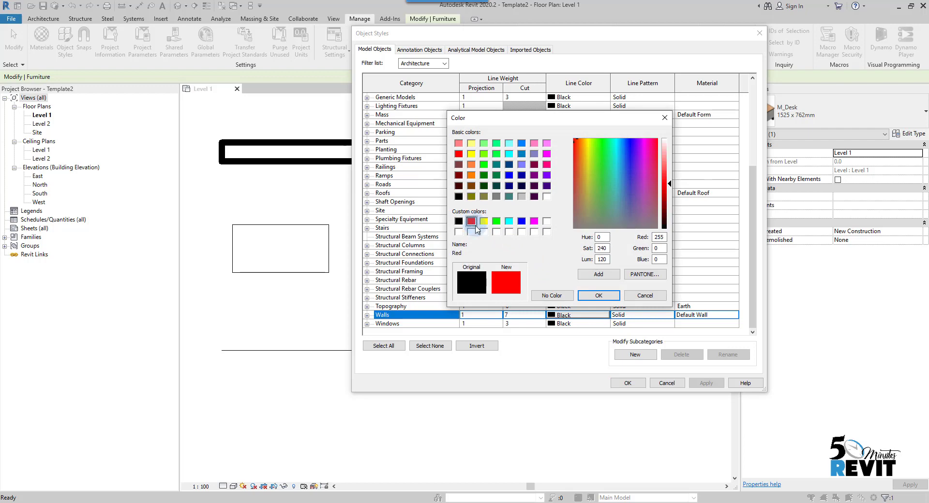
pyautogui.click(599, 295)
pyautogui.click(706, 382)
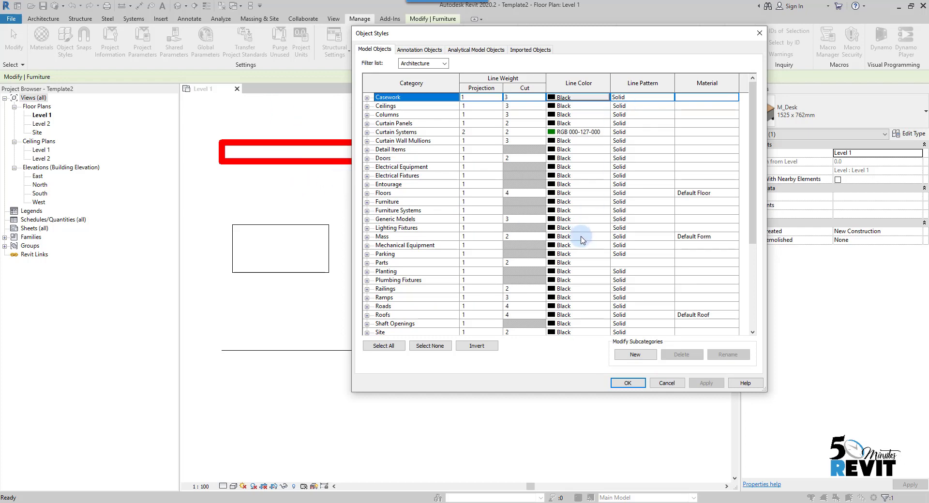
# Set the line pattern of the Walls category to Dash and apply it
pyautogui.scroll(-2, 581, 236)
pyautogui.click(433, 309)
pyautogui.scroll(-4, 433, 314)
pyautogui.click(436, 315)
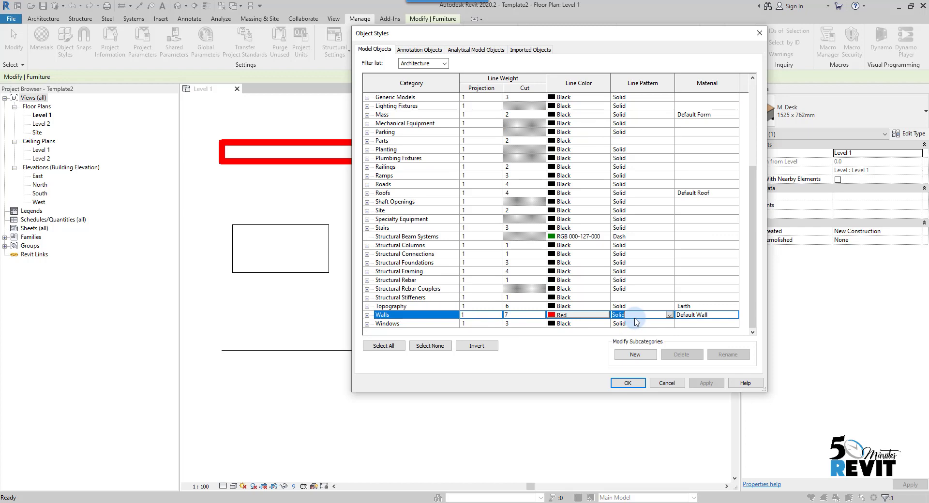
pyautogui.click(670, 315)
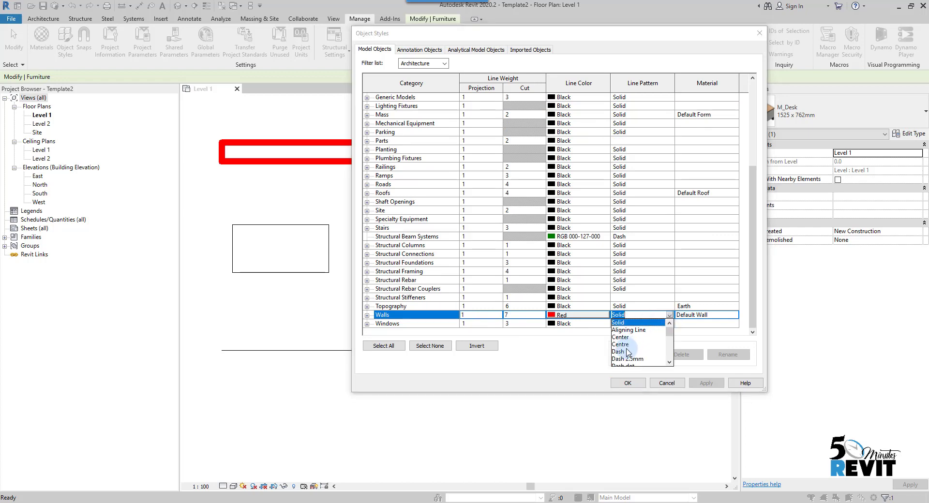
pyautogui.scroll(-1, 628, 353)
pyautogui.click(628, 338)
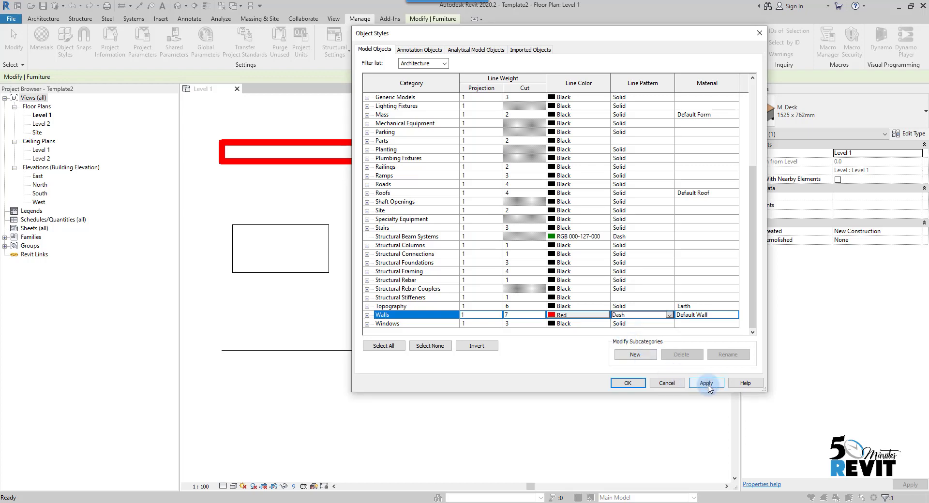
pyautogui.click(707, 383)
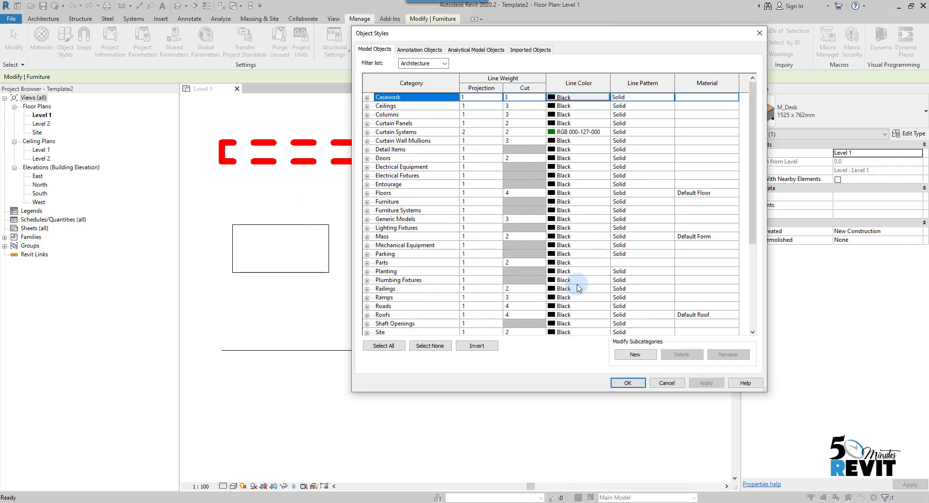
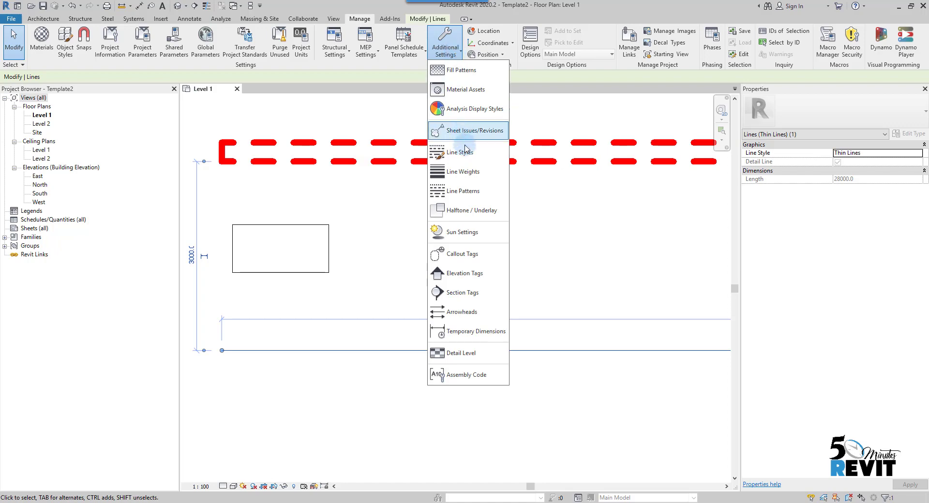
# Open Line Styles, examine the weights, colors and patterns of the Lines subcategories, and close the dialog
pyautogui.click(461, 152)
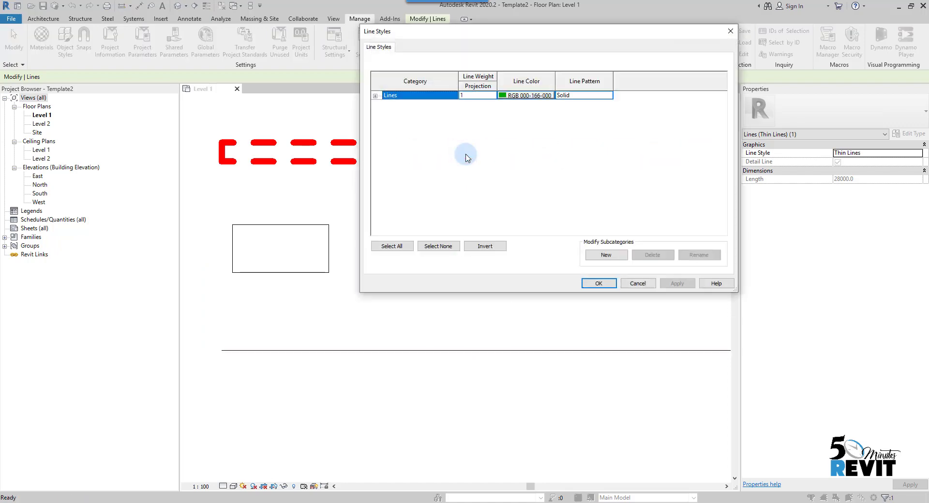
pyautogui.click(375, 96)
pyautogui.scroll(-2, 425, 130)
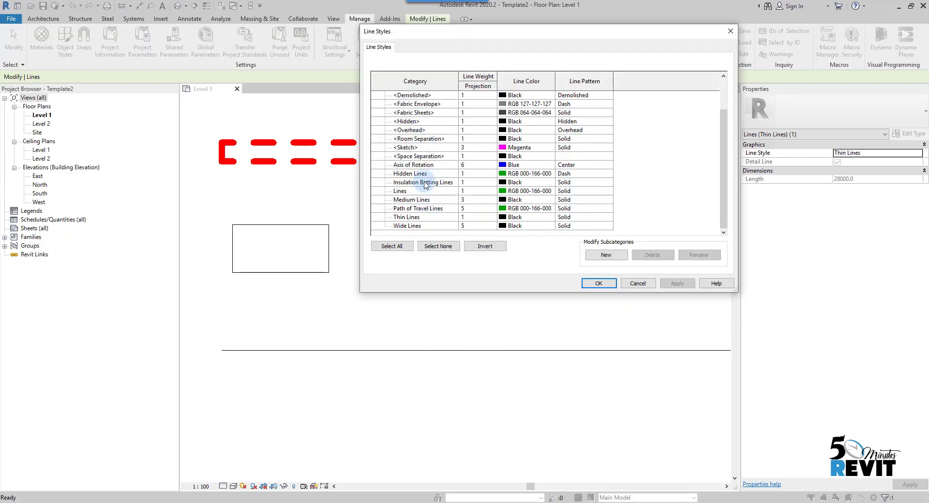
pyautogui.scroll(2, 428, 118)
pyautogui.scroll(-2, 426, 169)
pyautogui.scroll(2, 429, 123)
pyautogui.scroll(-2, 431, 123)
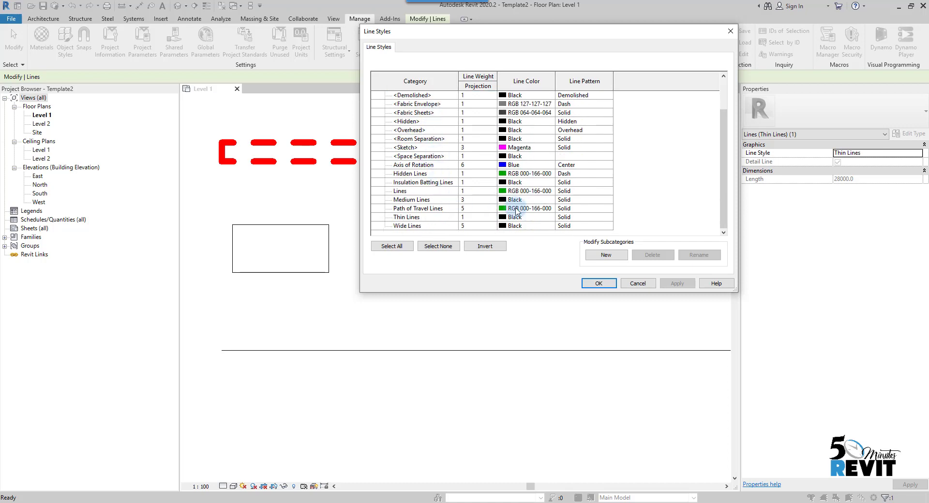
pyautogui.click(586, 285)
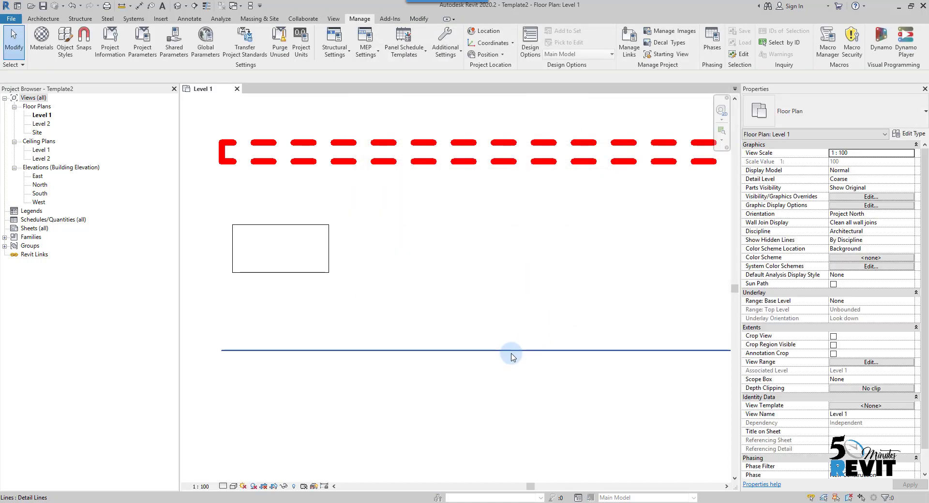
# Change the line style of the detail line below the desk to Medium Lines and deselect it
pyautogui.click(509, 350)
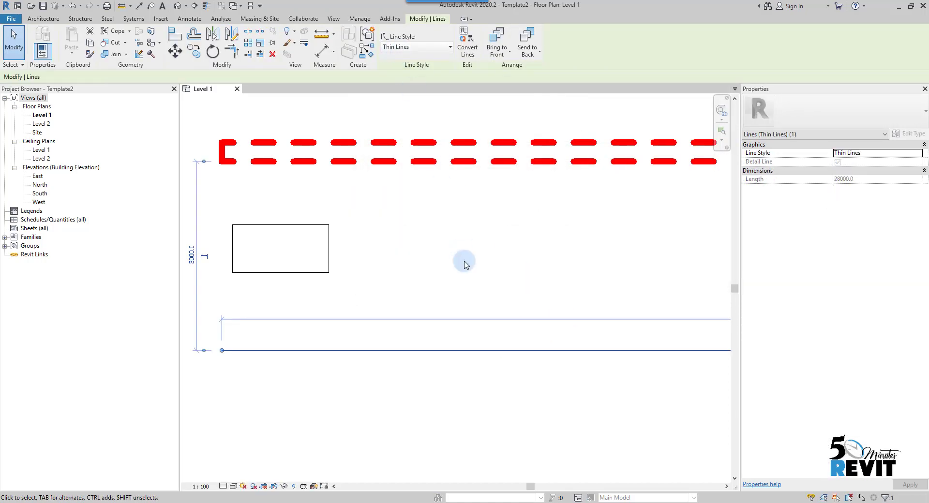
pyautogui.click(415, 48)
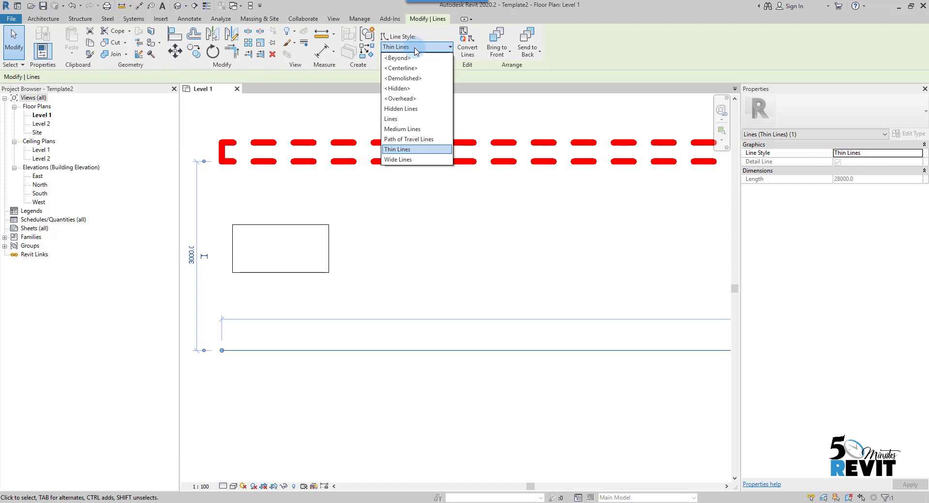
pyautogui.click(402, 129)
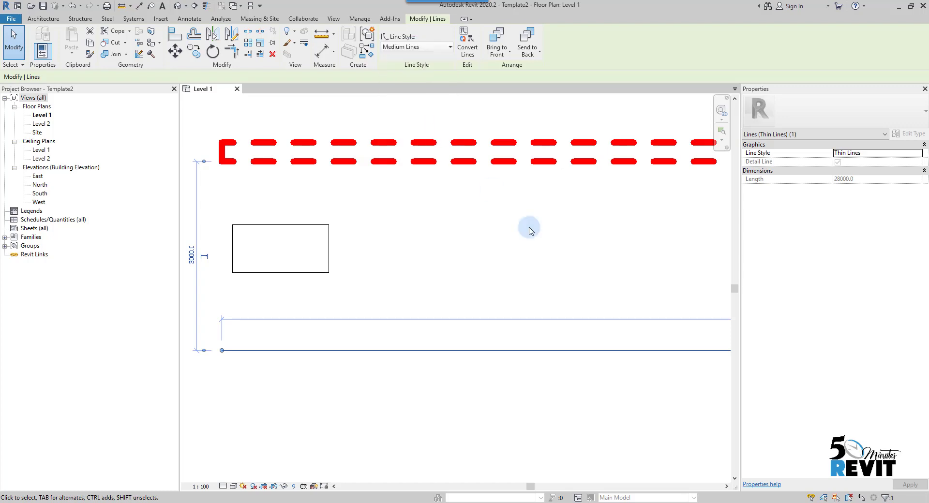
pyautogui.click(532, 247)
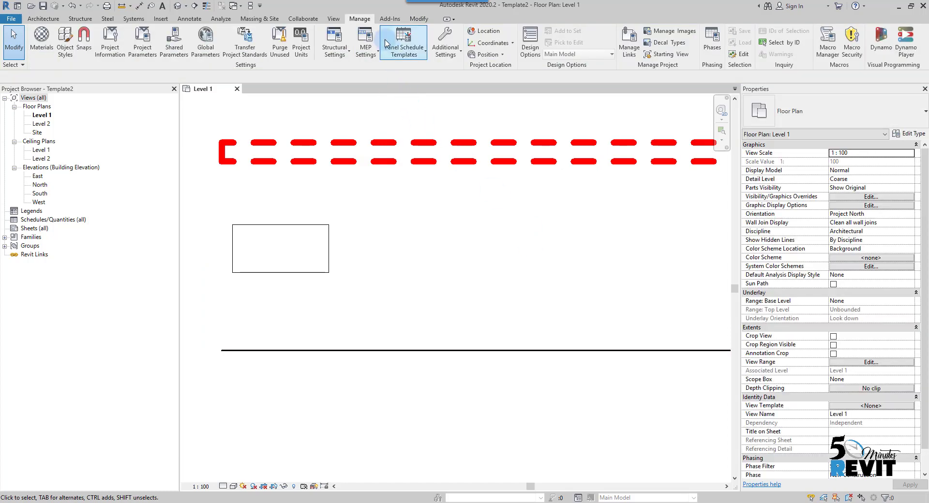
# Open Line Styles and set the line color of the Medium Lines subcategory to Blue
pyautogui.click(457, 56)
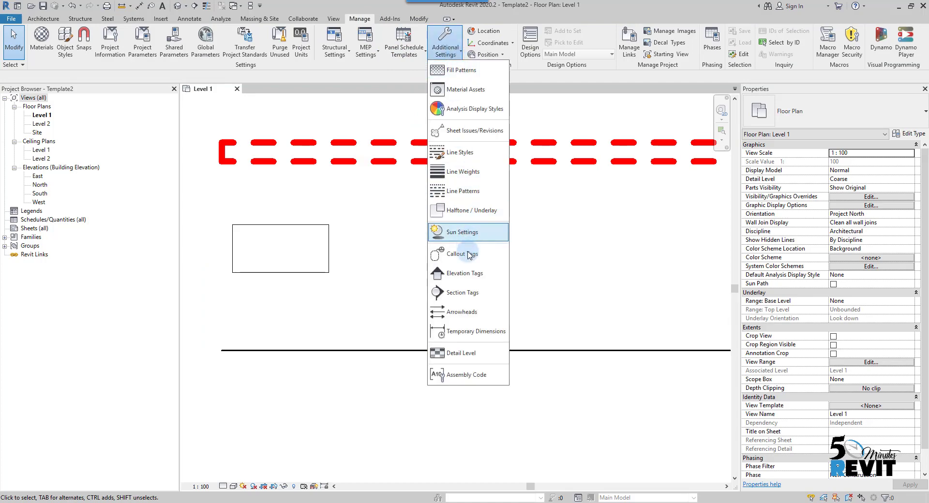
pyautogui.click(470, 213)
pyautogui.click(465, 152)
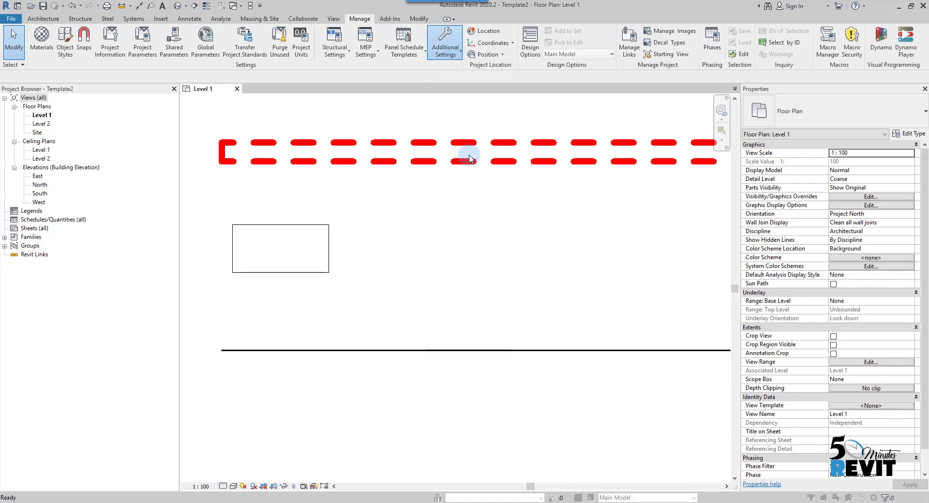
pyautogui.click(376, 96)
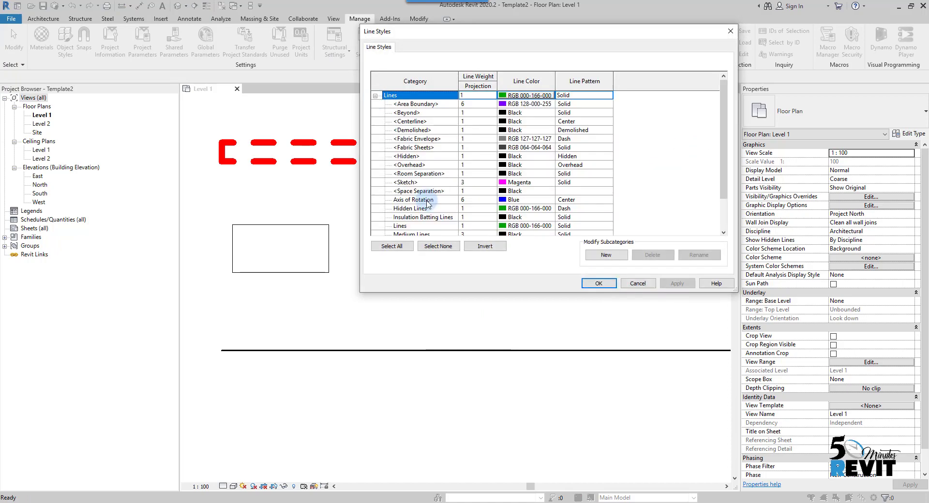
pyautogui.click(417, 198)
pyautogui.scroll(-1, 424, 229)
pyautogui.click(426, 219)
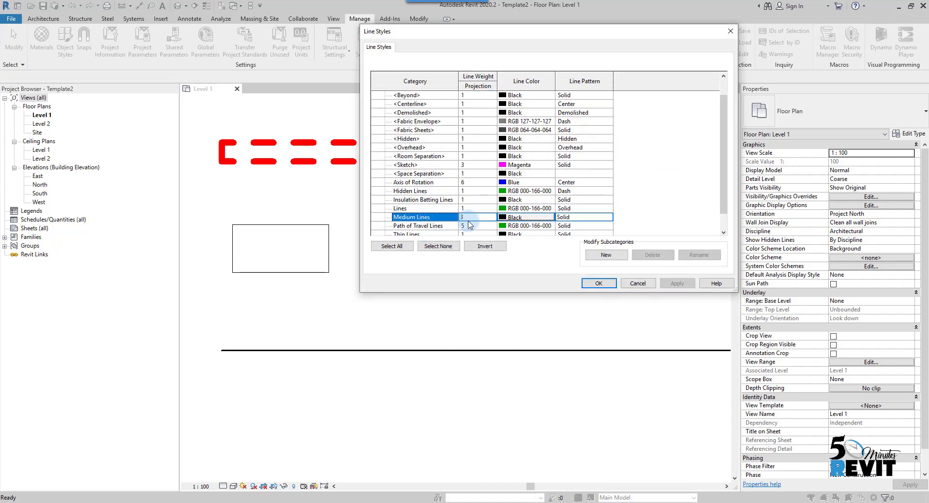
pyautogui.click(522, 223)
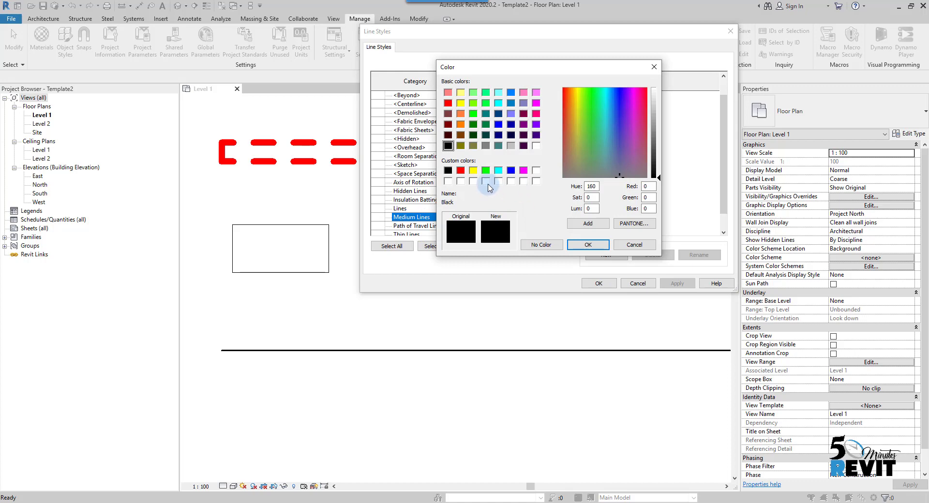
pyautogui.click(510, 172)
pyautogui.click(588, 244)
# Set the projection line weight of Medium Lines to 5, apply it and close Line Styles
pyautogui.click(479, 218)
pyautogui.click(492, 218)
pyautogui.click(465, 248)
pyautogui.click(678, 284)
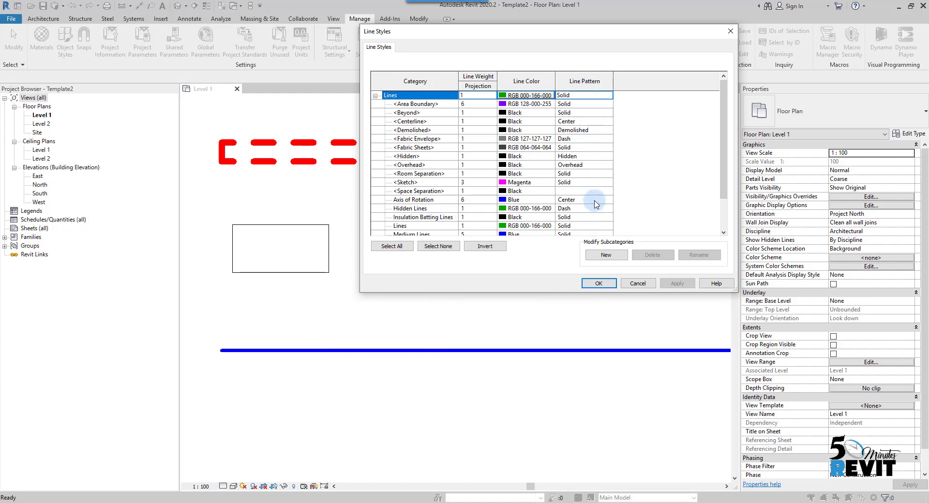
pyautogui.click(600, 284)
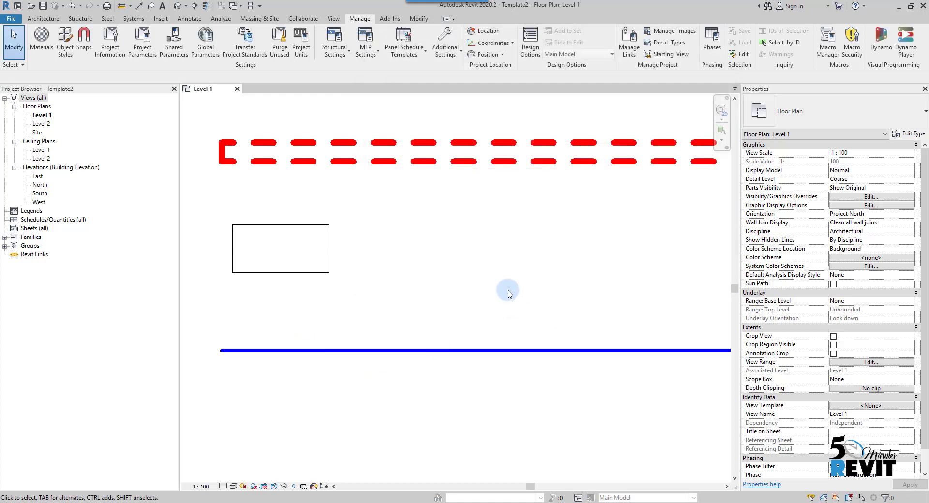
pyautogui.scroll(-2, 510, 290)
pyautogui.moveTo(514, 292); pyautogui.dragTo(486, 283, button='middle')
pyautogui.scroll(-2, 417, 266)
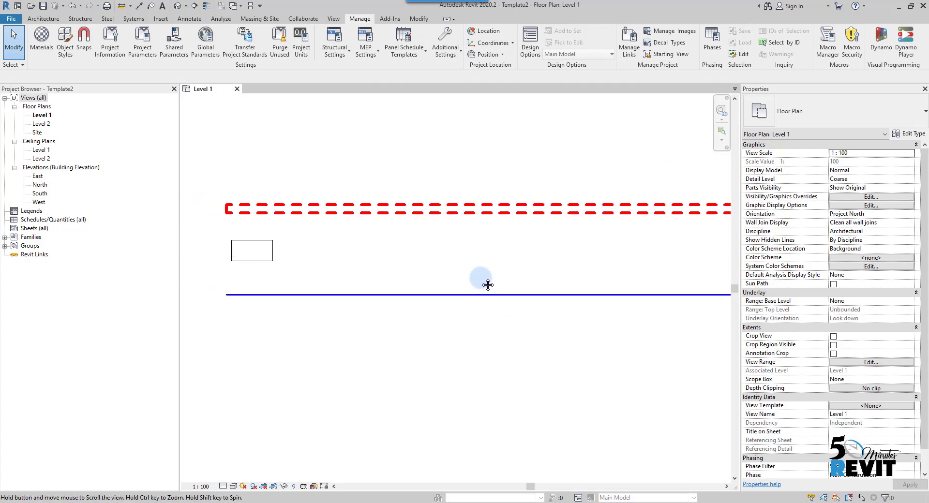
pyautogui.moveTo(394, 257)
pyautogui.mouseDown(button='middle')
pyautogui.moveTo(418, 307)
pyautogui.moveTo(413, 267)
pyautogui.moveTo(394, 272)
pyautogui.mouseUp(button='middle')
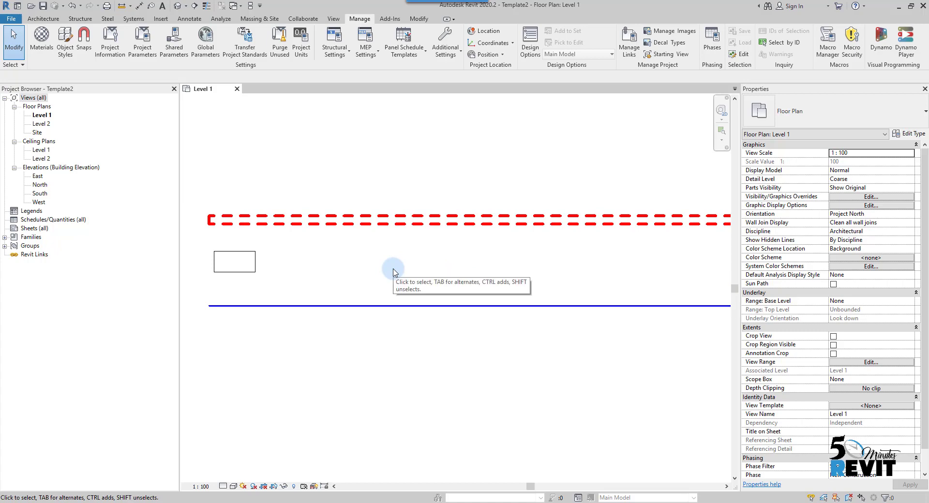